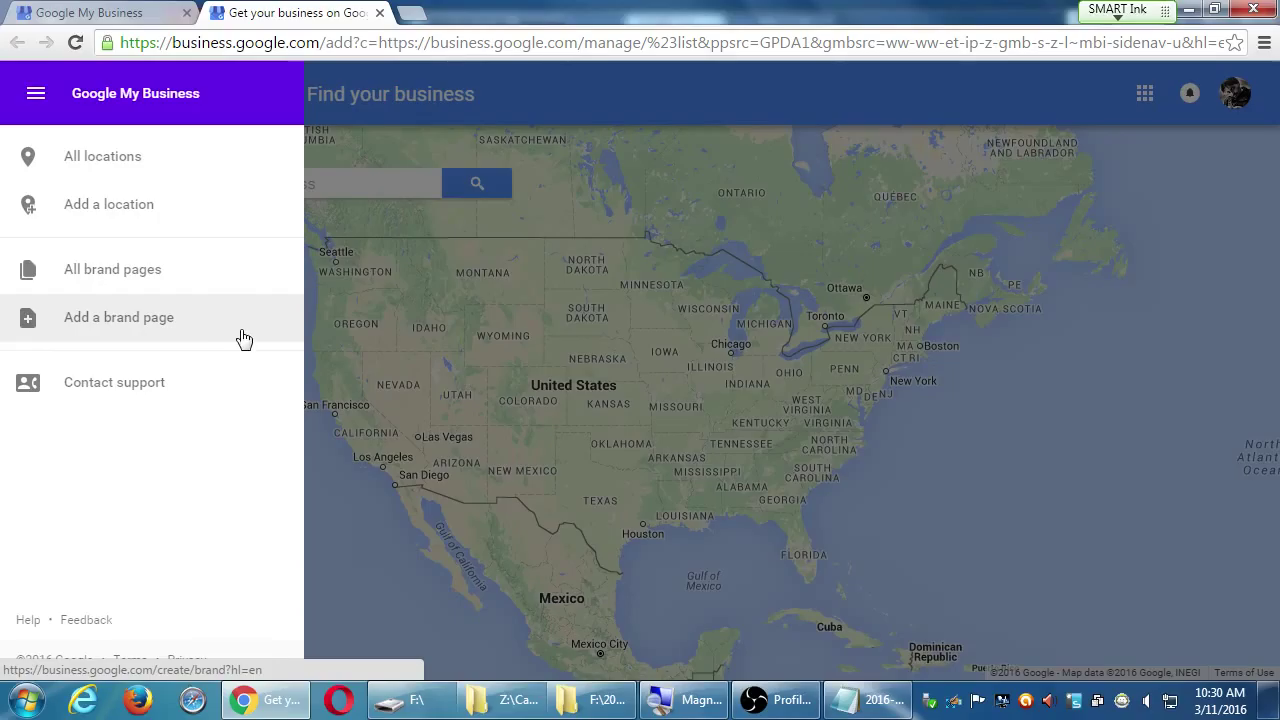
# - Open the Contact support help, look through its contact options such as phone and email, and close it
pyautogui.click(180, 384)
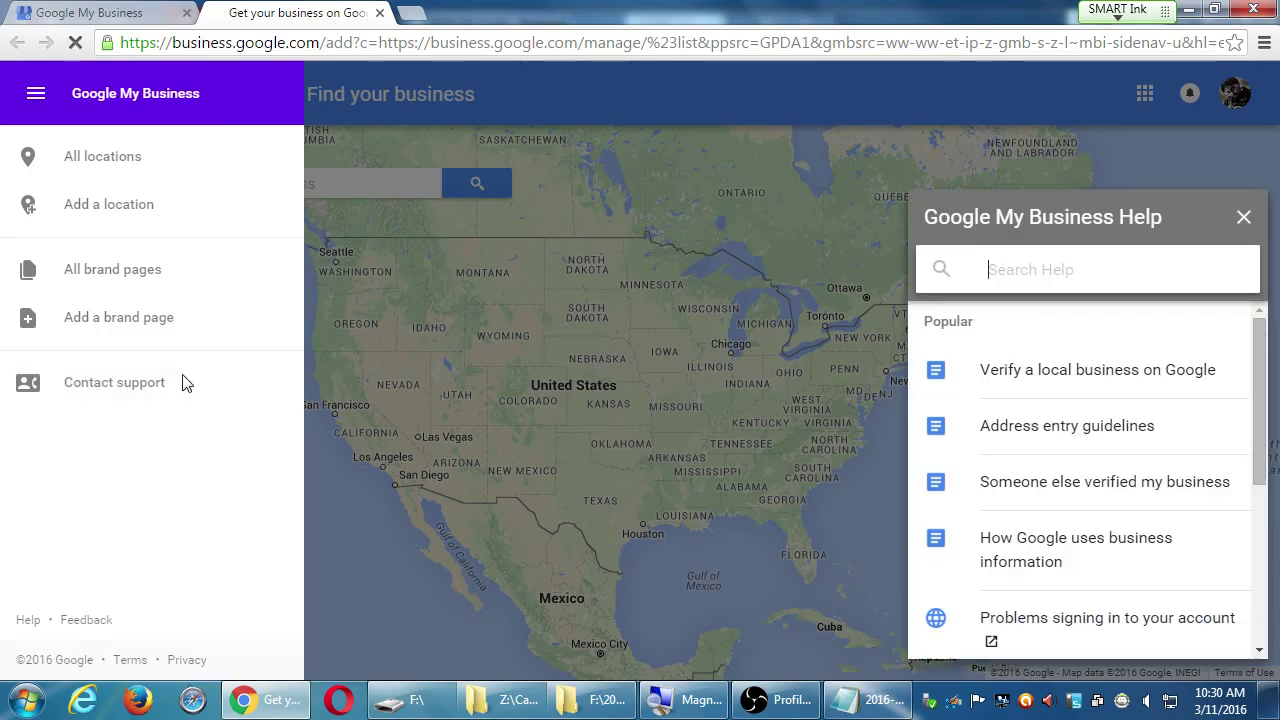
pyautogui.scroll(-3, 1086, 449)
pyautogui.scroll(3, 1089, 443)
pyautogui.scroll(-3, 1054, 390)
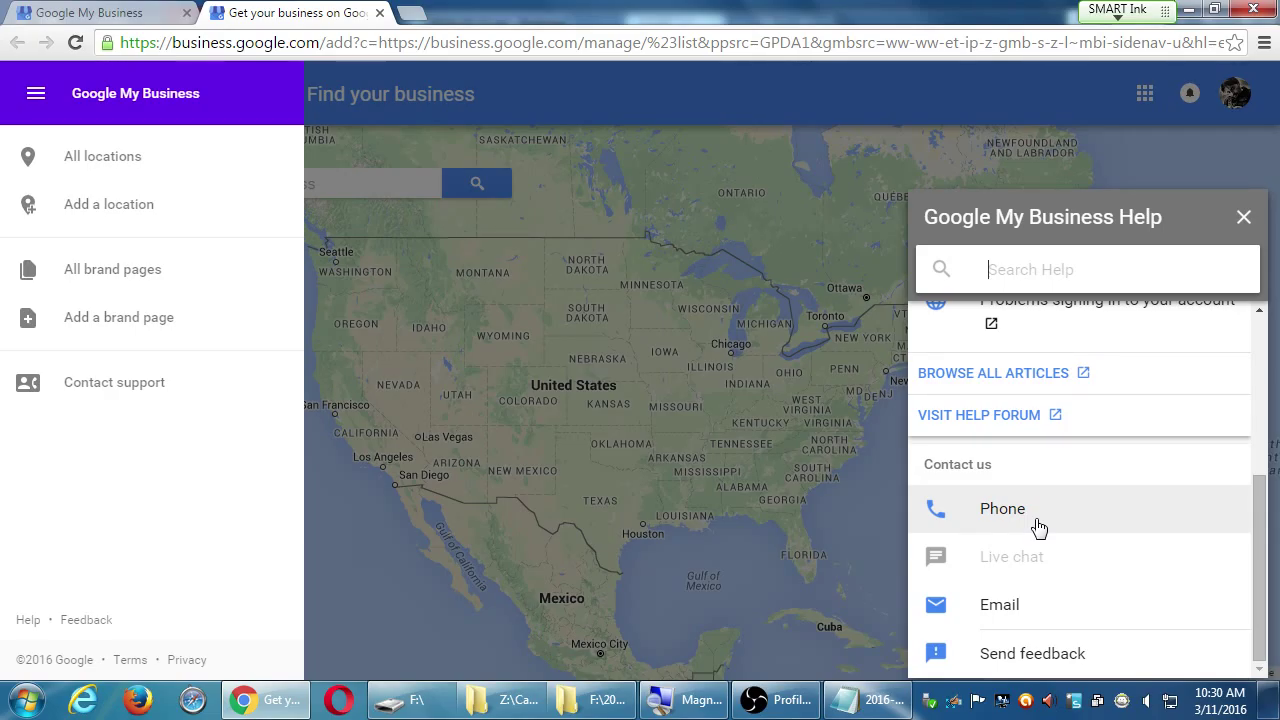
pyautogui.click(1243, 217)
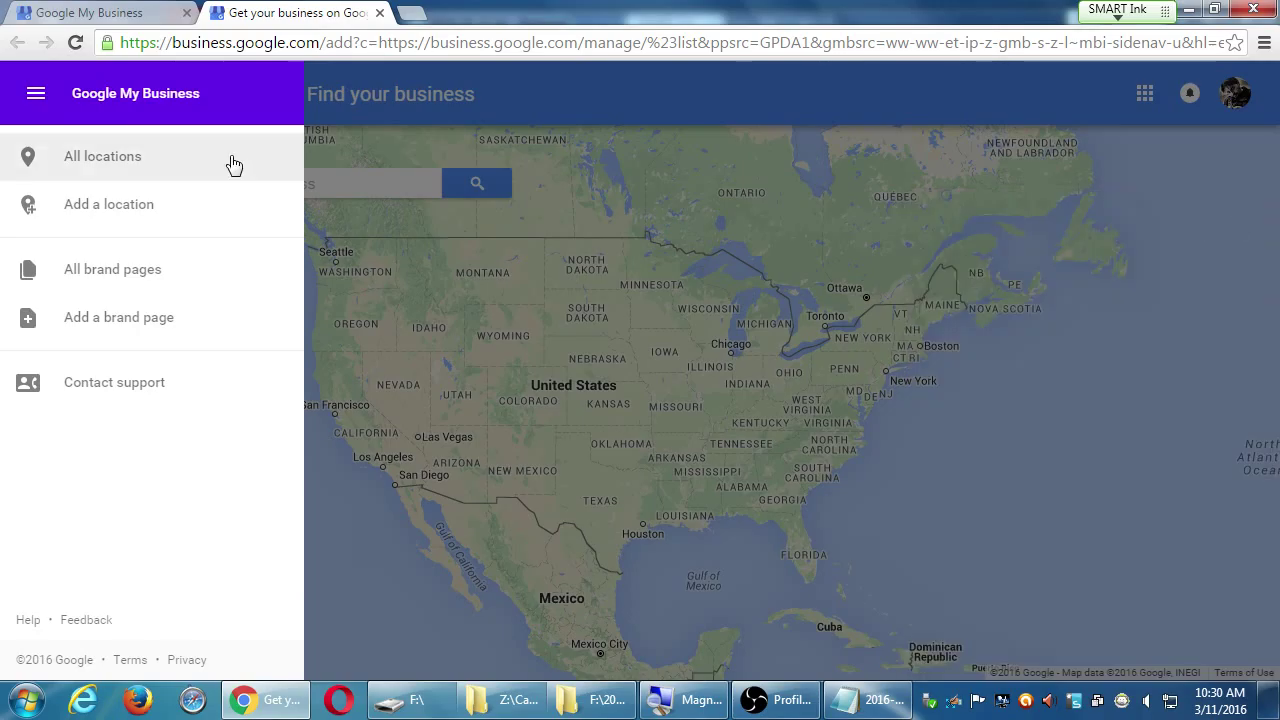
# - Open the form for adding a brand page and highlight the word "page" in its heading
pyautogui.click(30, 96)
pyautogui.click(27, 97)
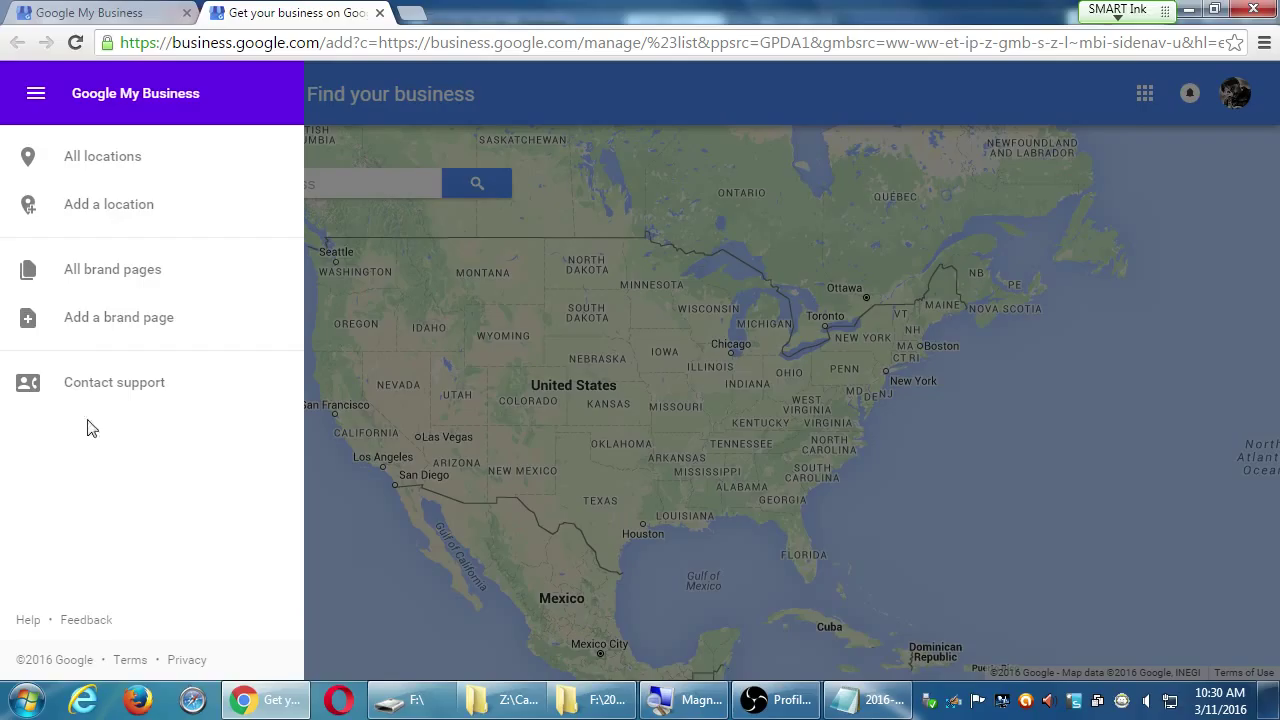
pyautogui.click(105, 330)
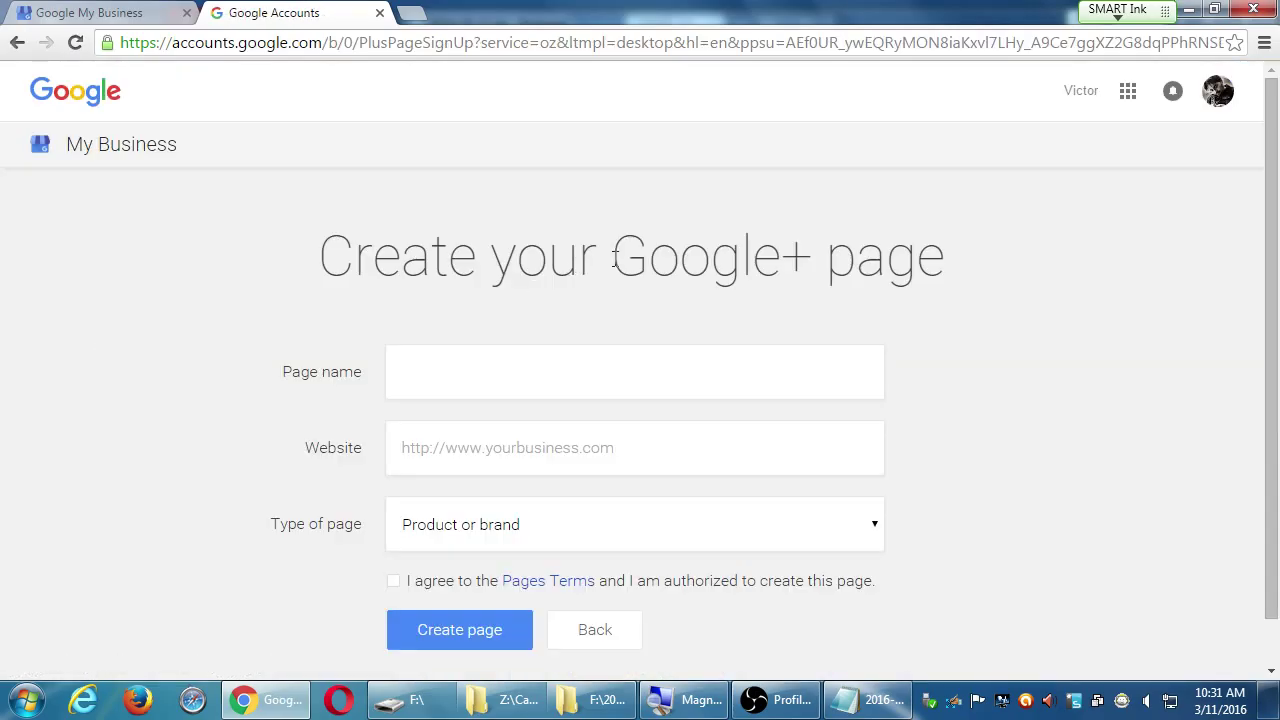
pyautogui.moveTo(916, 260)
pyautogui.mouseDown()
pyautogui.moveTo(875, 265)
pyautogui.moveTo(905, 262)
pyautogui.mouseUp()
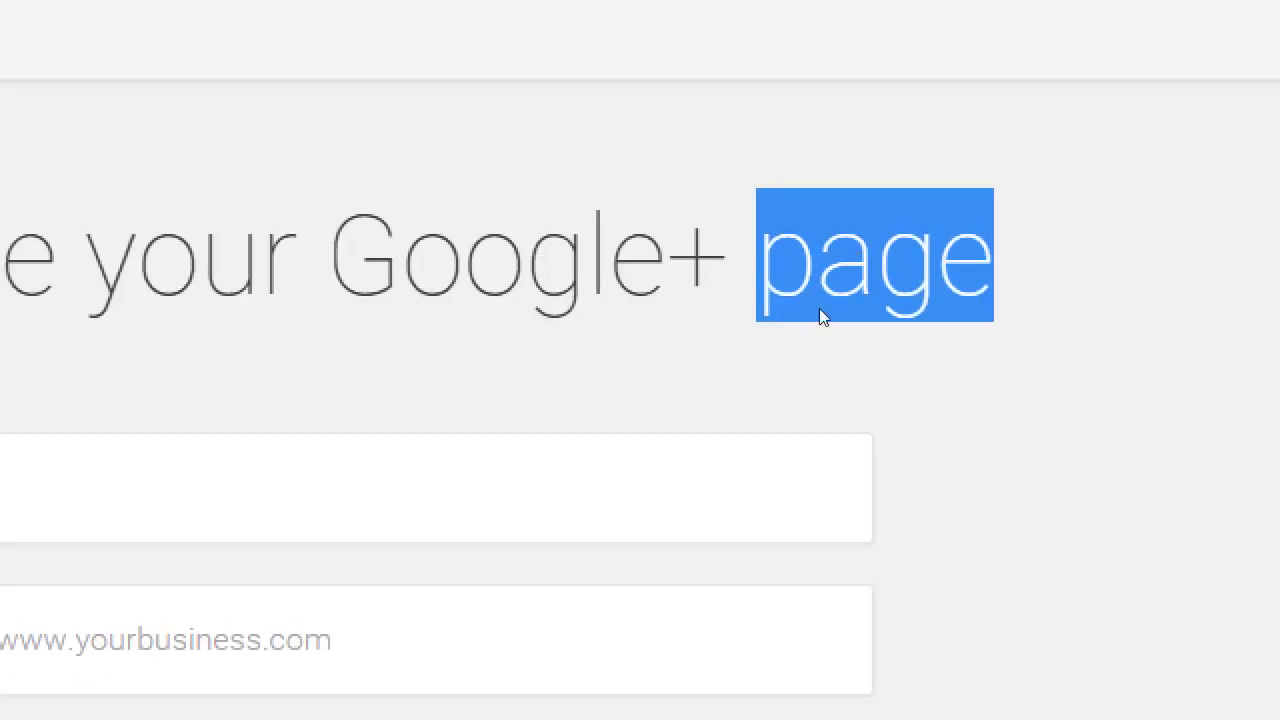
# - Enter "Victor's Bakery" as the page name of the new Google+ page
pyautogui.press('Tab')
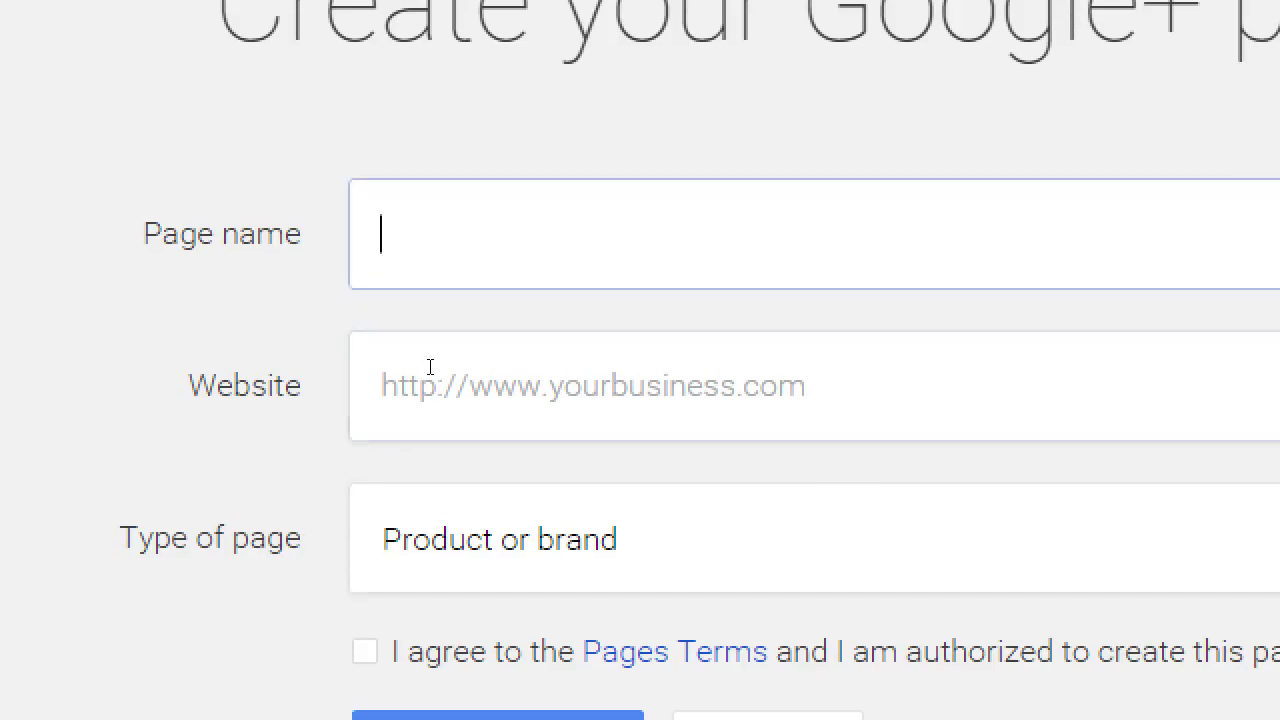
pyautogui.write('Victor')
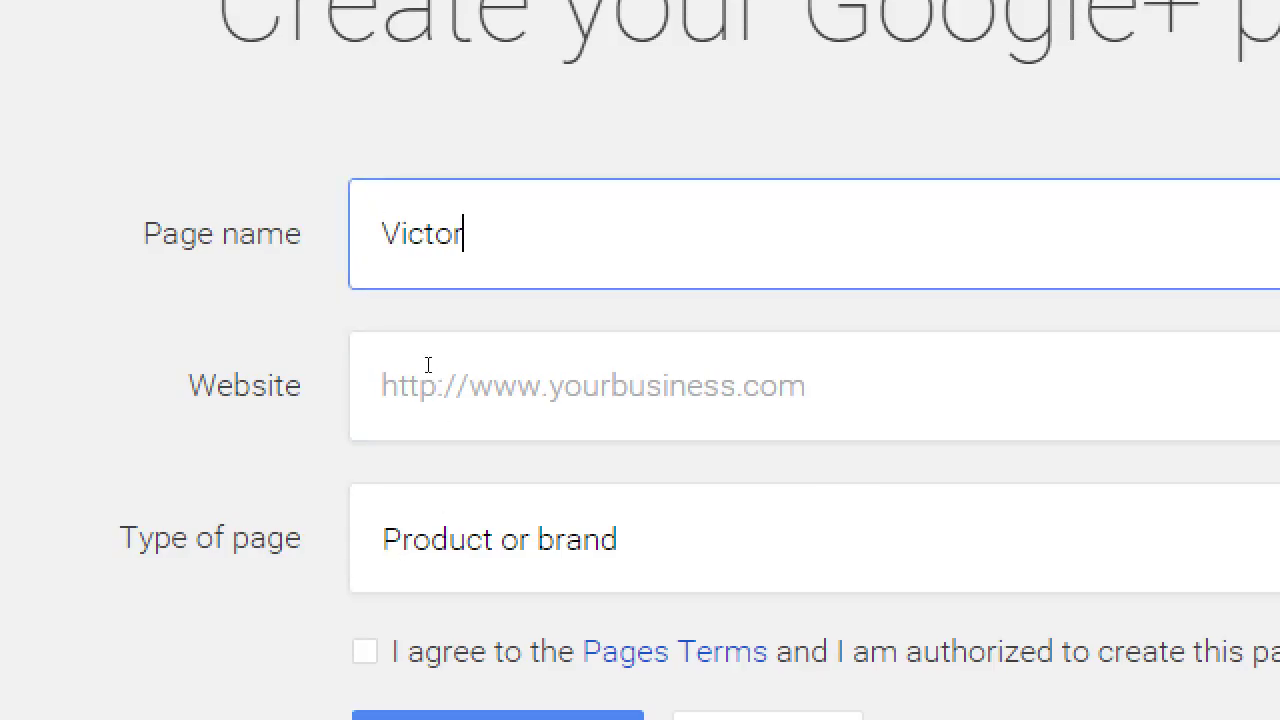
pyautogui.write("'s BAkery")
pyautogui.press('Left')
pyautogui.press('Left')
pyautogui.press('Left')
pyautogui.press('Left')
pyautogui.hotkey('shift', 'Left')
pyautogui.write('a')
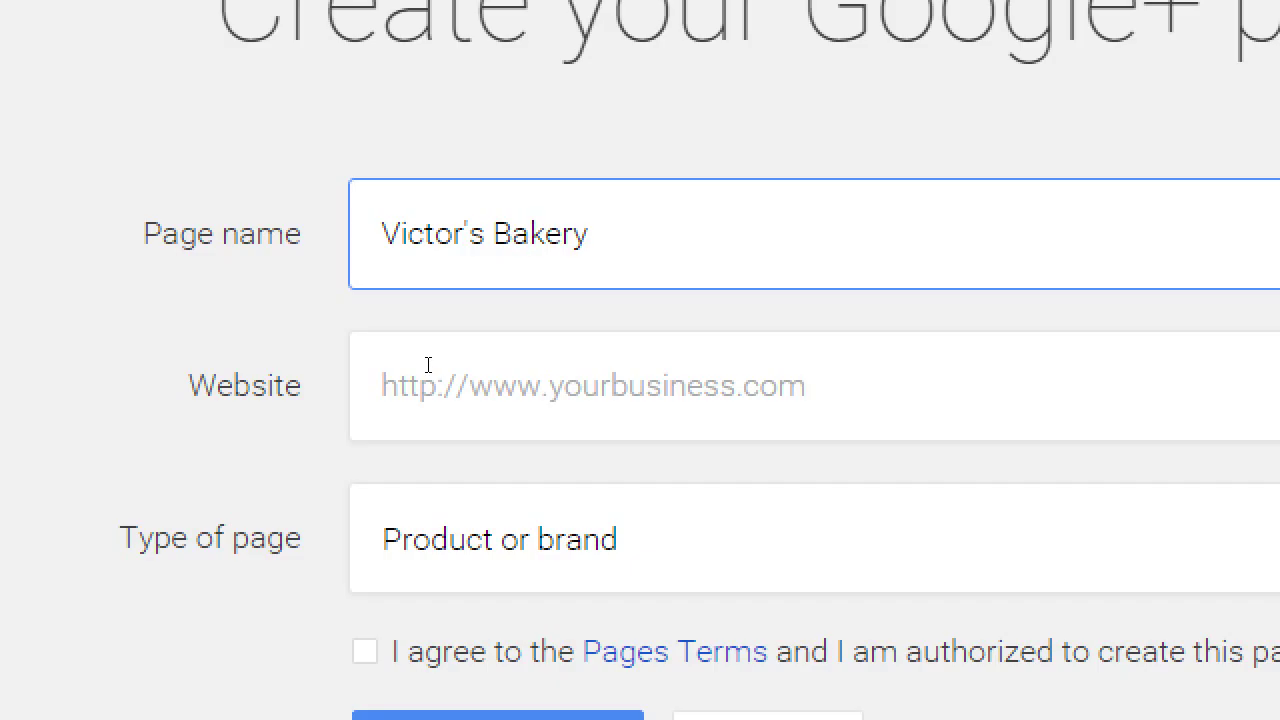
pyautogui.write('l')
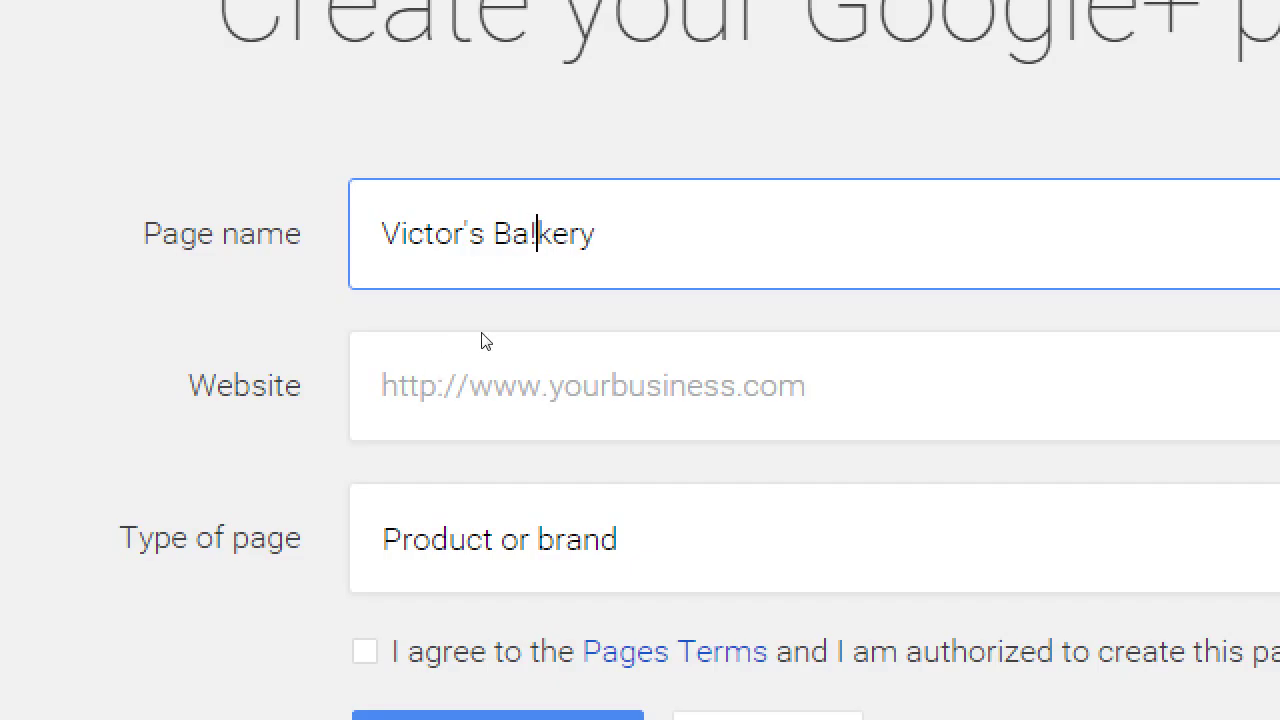
pyautogui.press('BackSpace')
pyautogui.press('End')
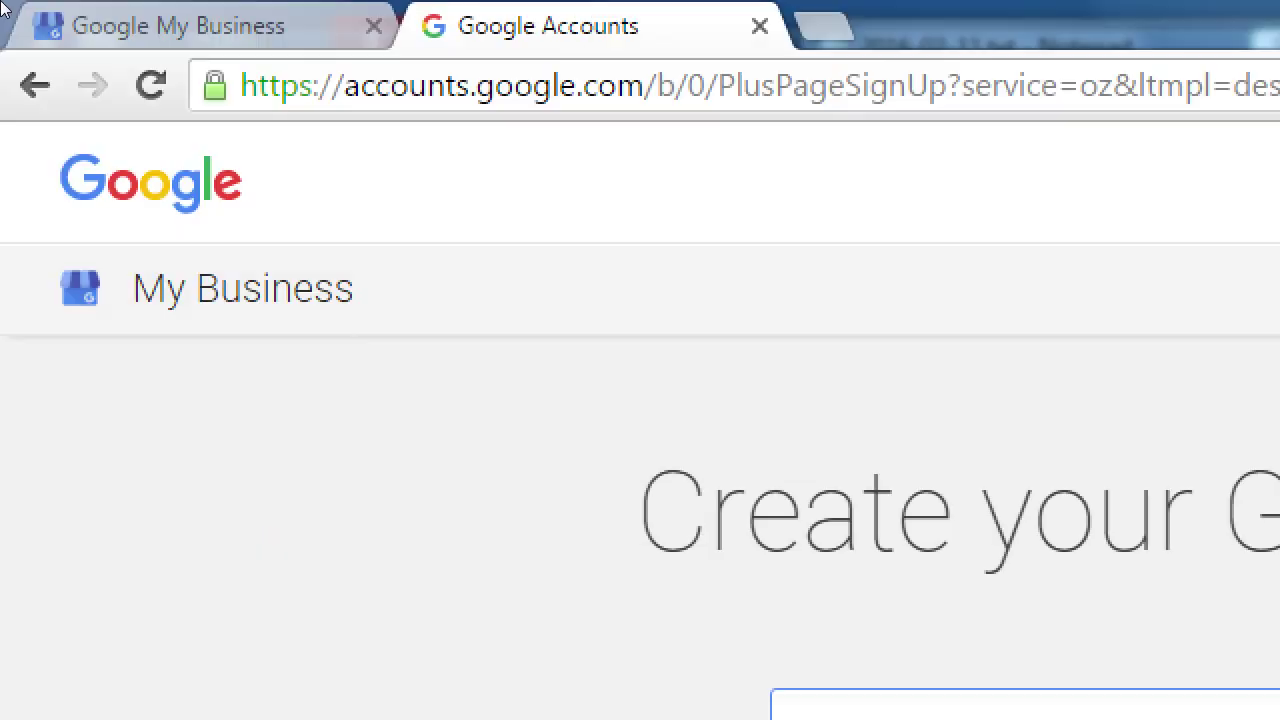
# - Open a new browser tab and enter the example address google.com/+mashable without loading it
pyautogui.hotkey('ctrl', 't')
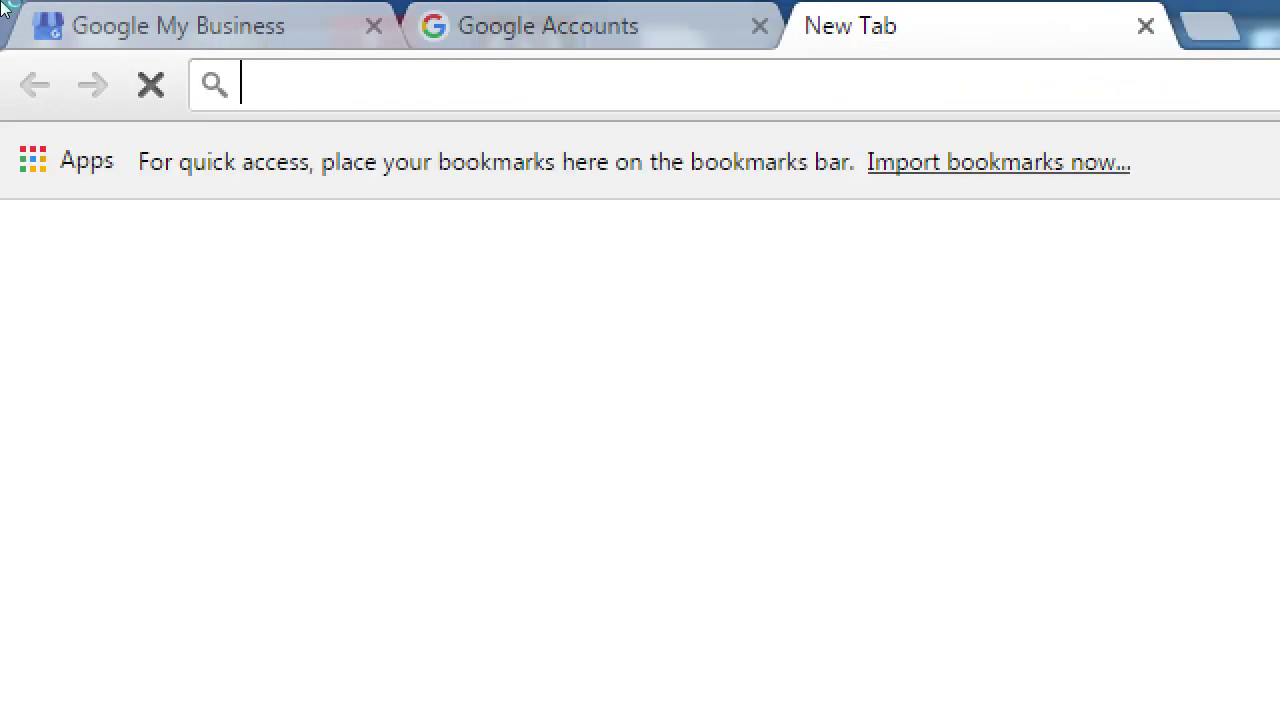
pyautogui.write('google.com')
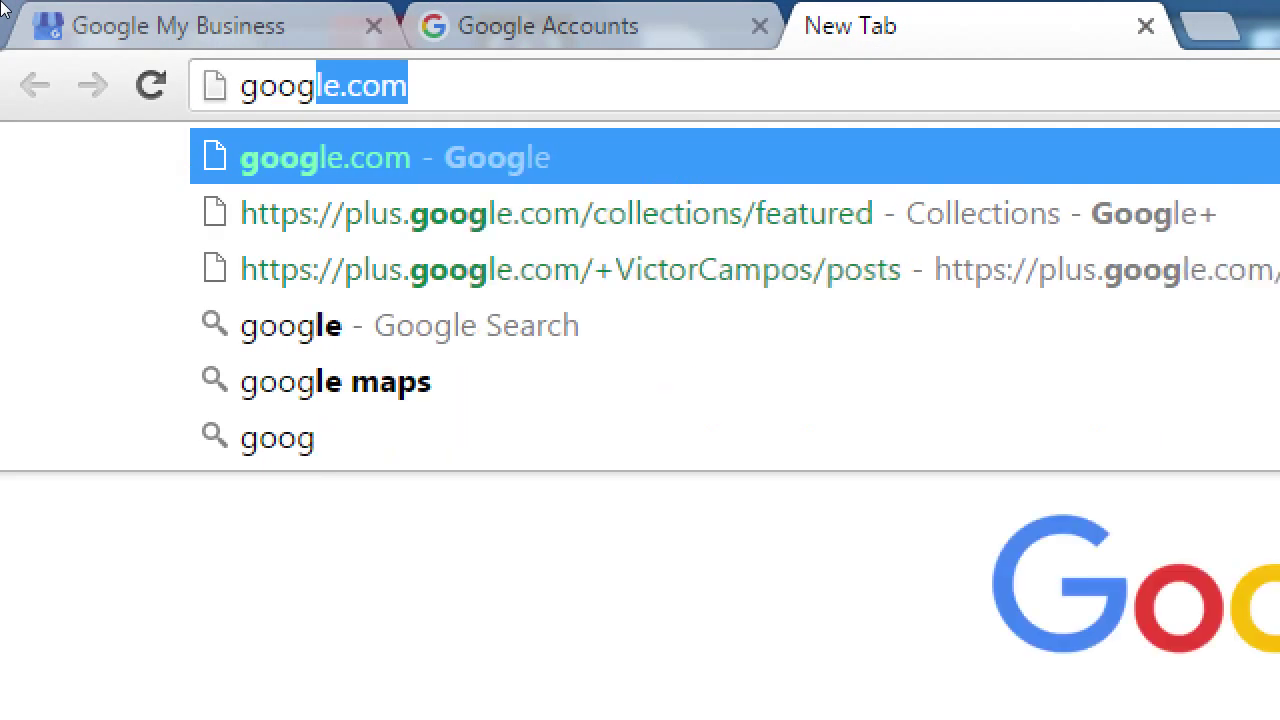
pyautogui.write('/+')
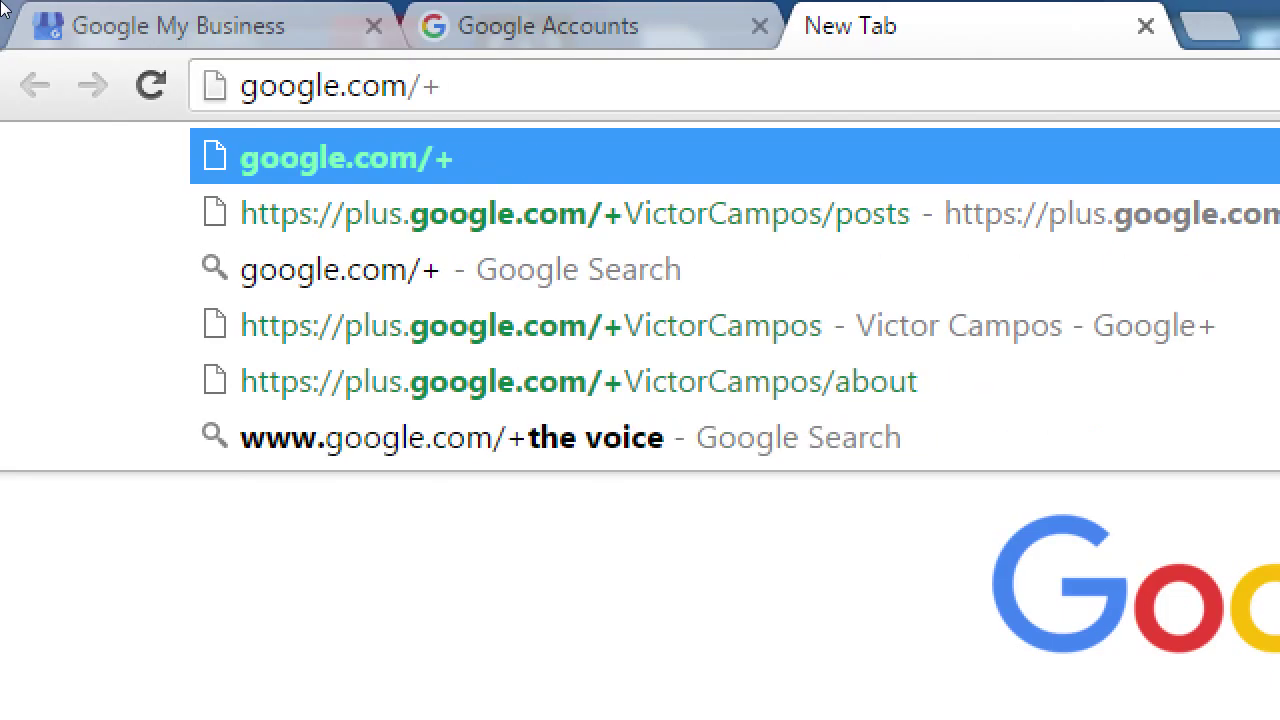
pyautogui.write('mashable')
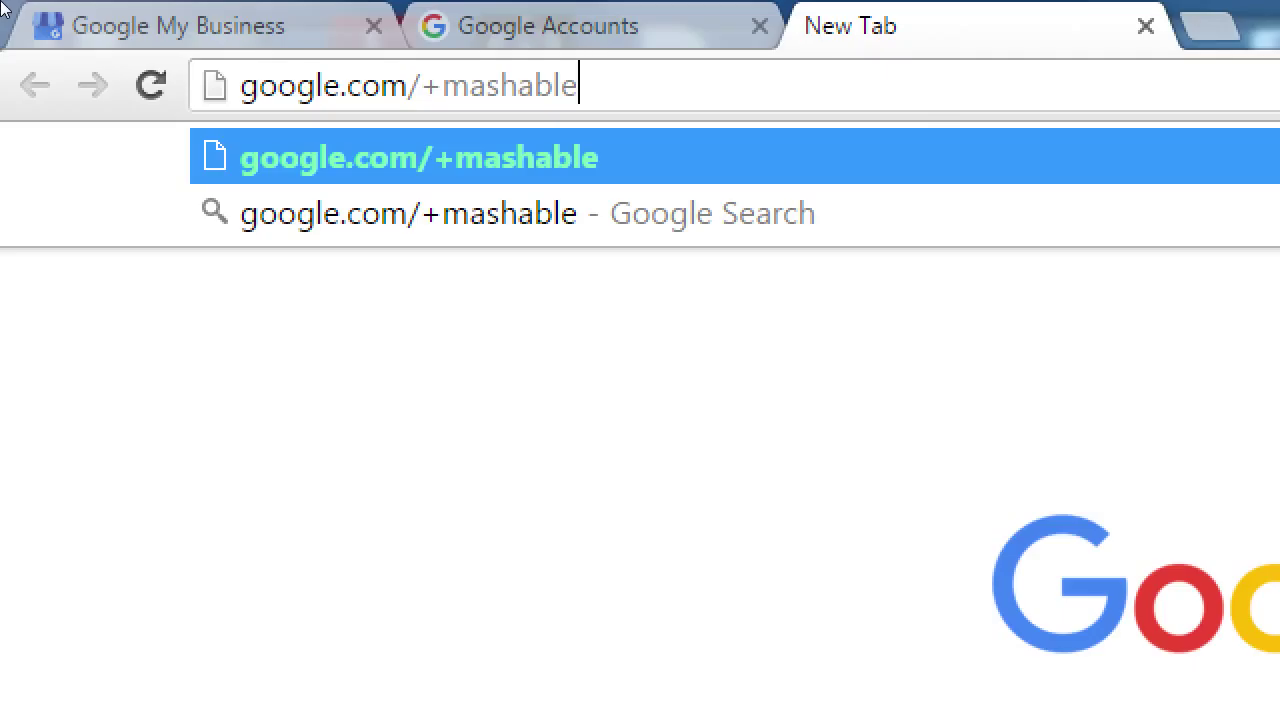
# - Replace the custom name in the address with a long string of random letters after google.com/
pyautogui.press('BackSpace')
pyautogui.press('BackSpace')
pyautogui.press('BackSpace')
pyautogui.press('BackSpace')
pyautogui.press('BackSpace')
pyautogui.press('BackSpace')
pyautogui.press('BackSpace')
pyautogui.press('BackSpace')
pyautogui.press('BackSpace')
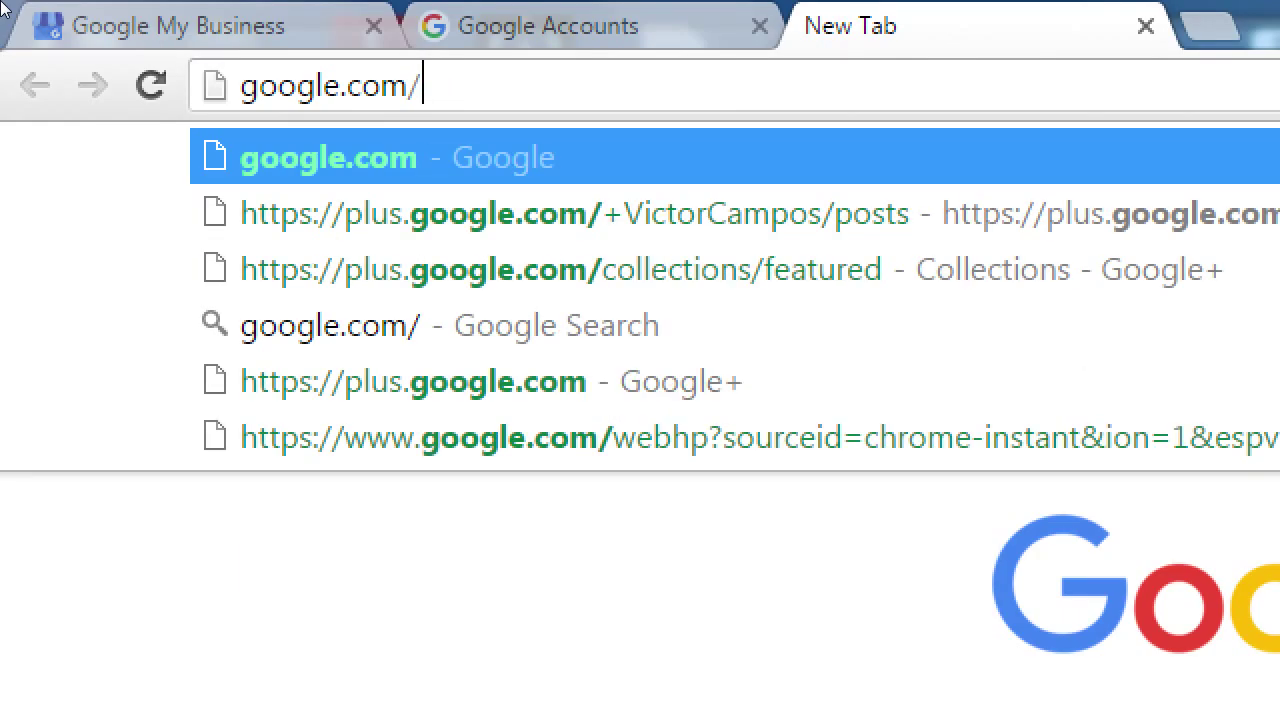
pyautogui.write('klajsdfkljsdkljsdflksjfdklasfjklfasdjlkf')
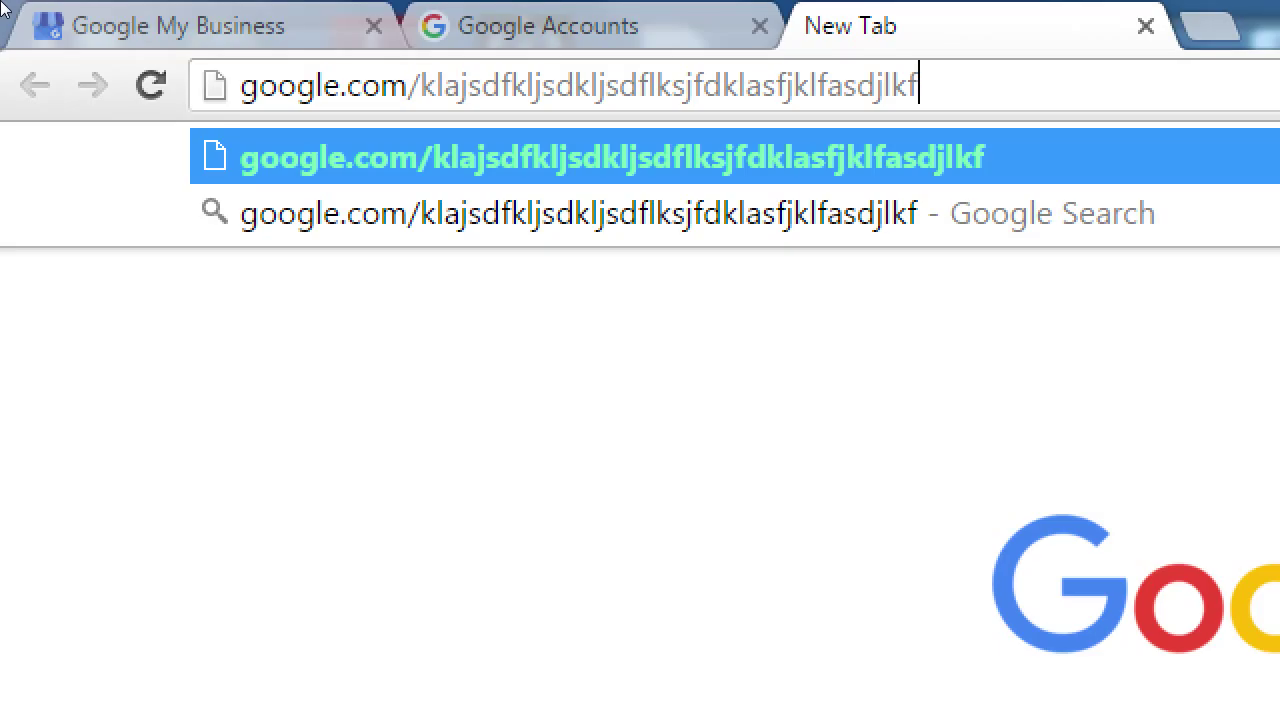
# - Change the unloaded address to the custom-name example google.com/+victorsbakery
pyautogui.hotkey('ctrl', 'shift', 'Left')
pyautogui.write('+victores')
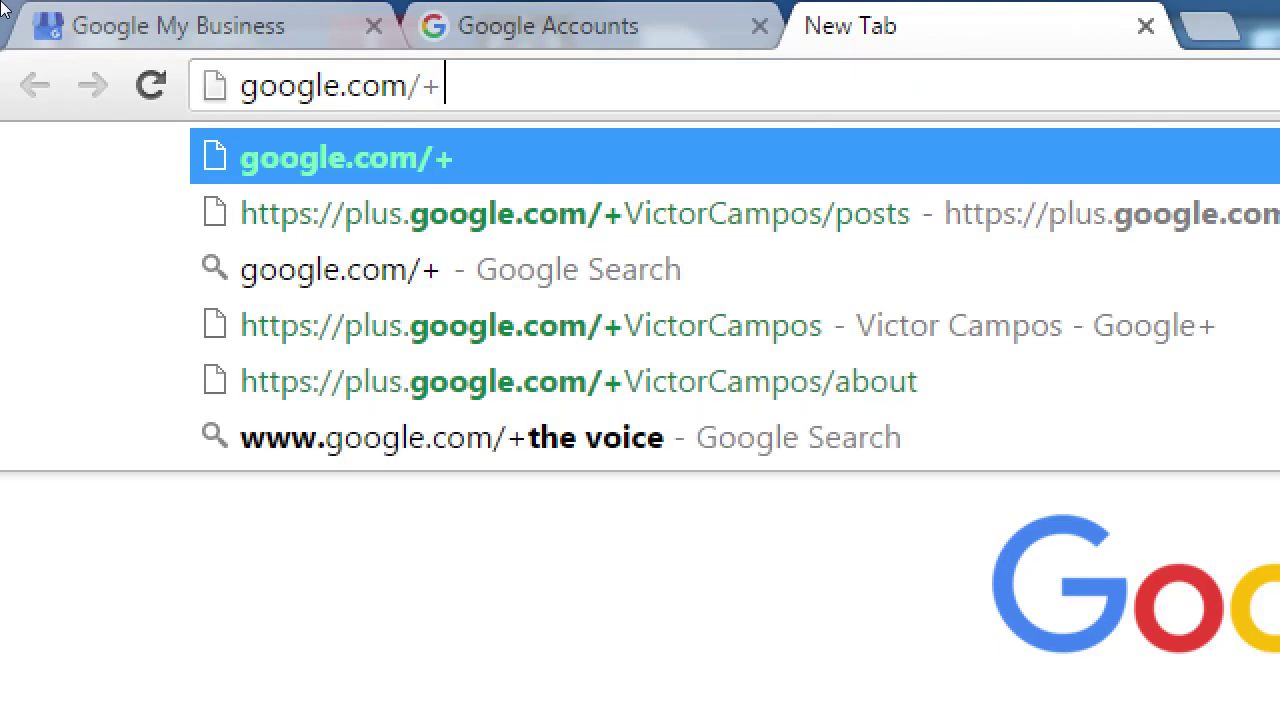
pyautogui.press('BackSpace')
pyautogui.press('BackSpace')
pyautogui.write('sbakert')
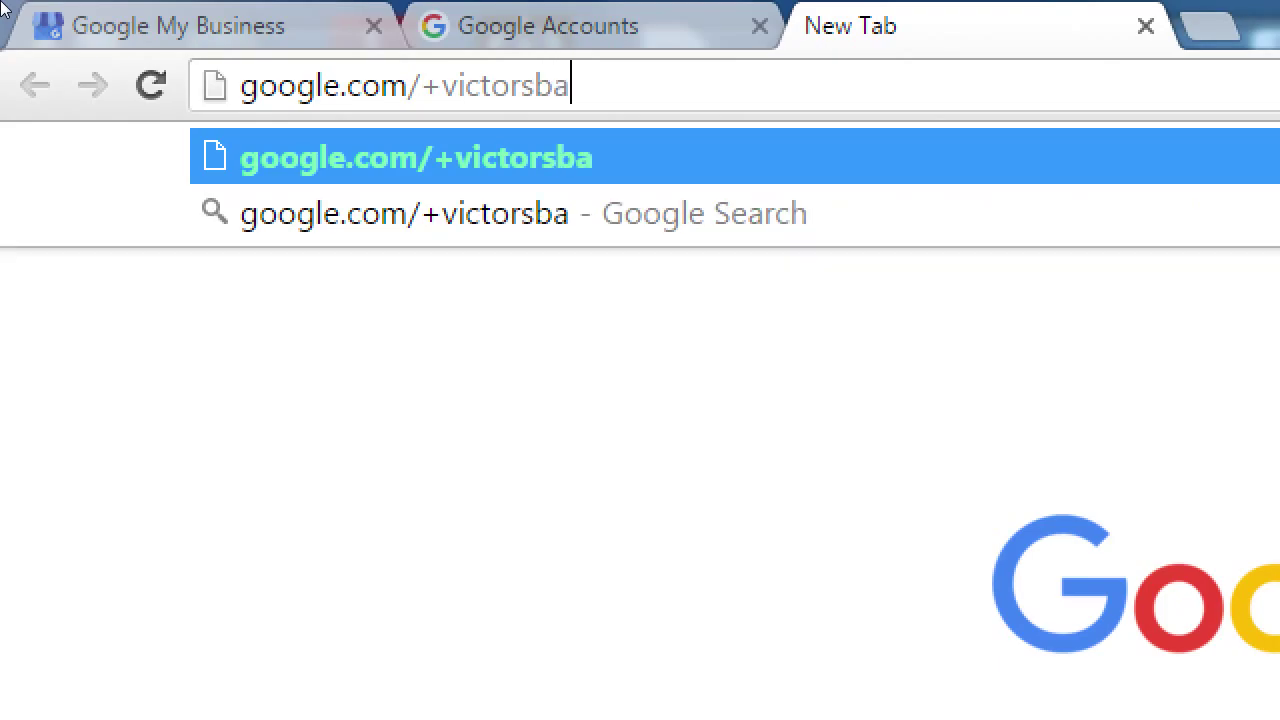
pyautogui.press('BackSpace')
pyautogui.write('y')
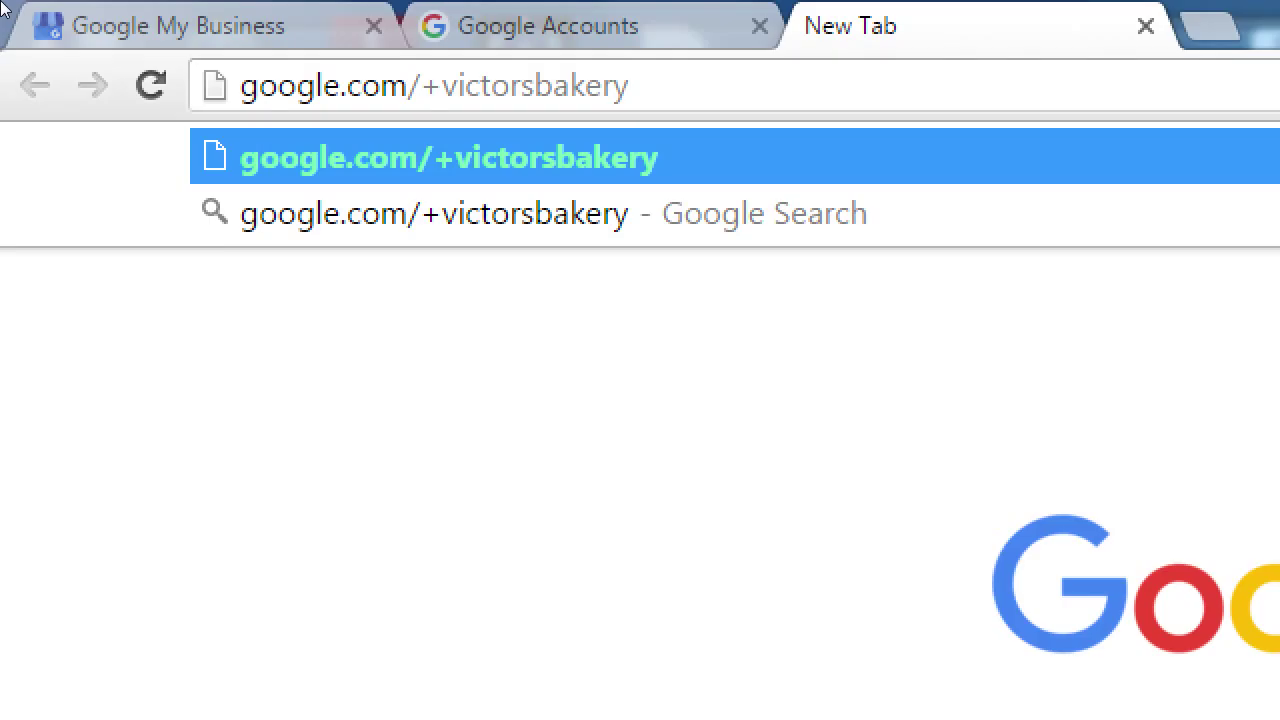
# - Switch to the Notepad notes and add the line "You cannot claim your Custom Name (Vanity Address) right away (usually)"
pyautogui.hotkey('alt', 'Tab')
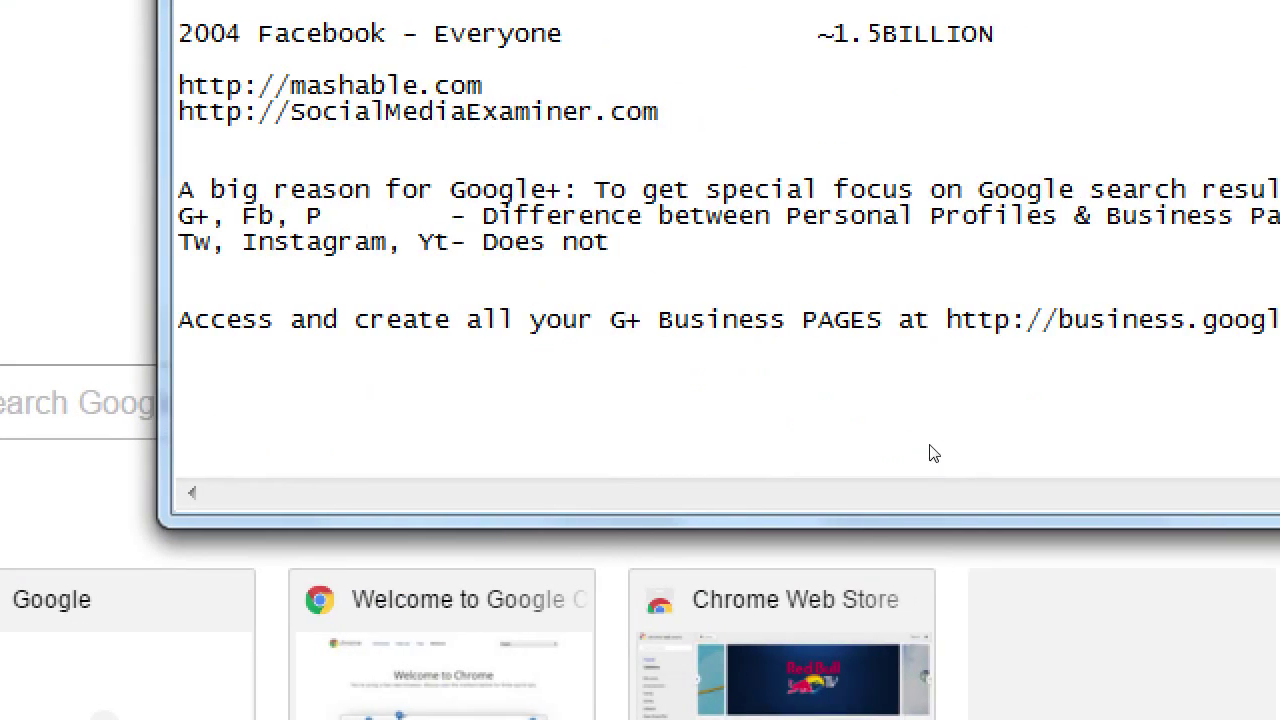
pyautogui.press('Return')
pyautogui.write('You cannot claim your Custom Name (Vanity Address) right away (usuall')
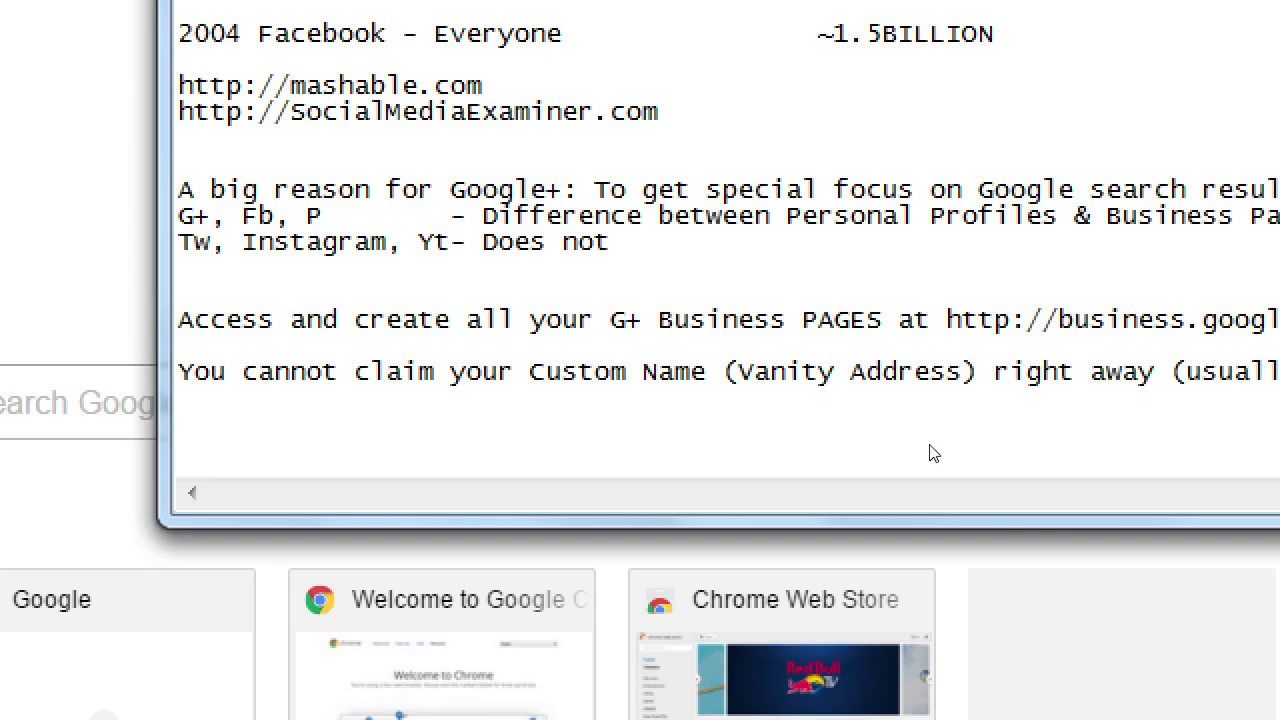
pyautogui.write('y)')
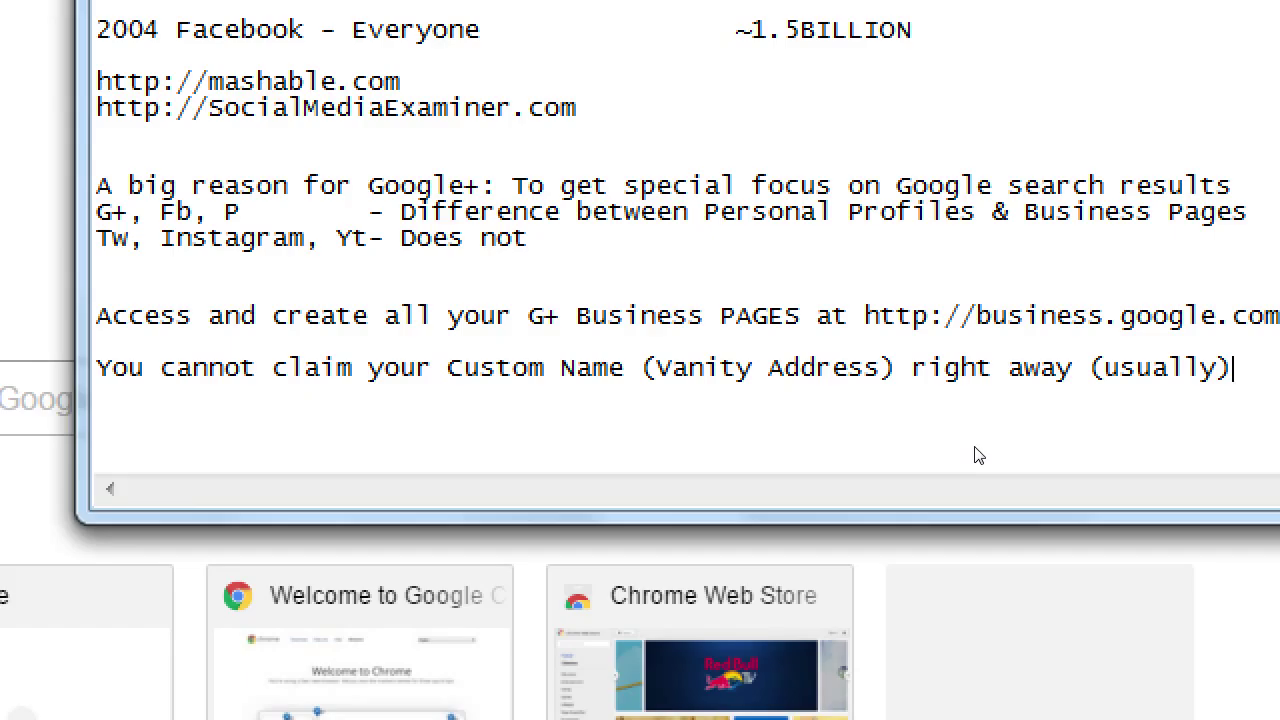
# - Add the indented line "Have to have a web address for your business" below the custom name note
pyautogui.press('Return')
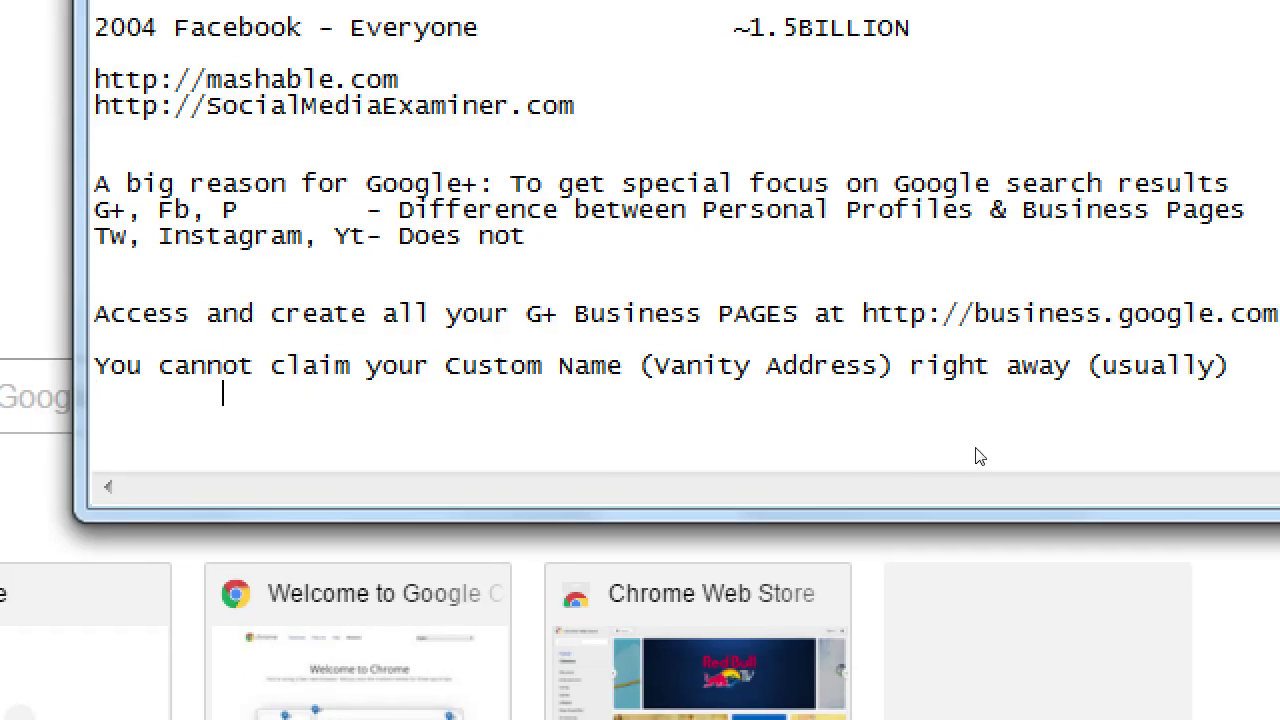
pyautogui.write('Have to have a')
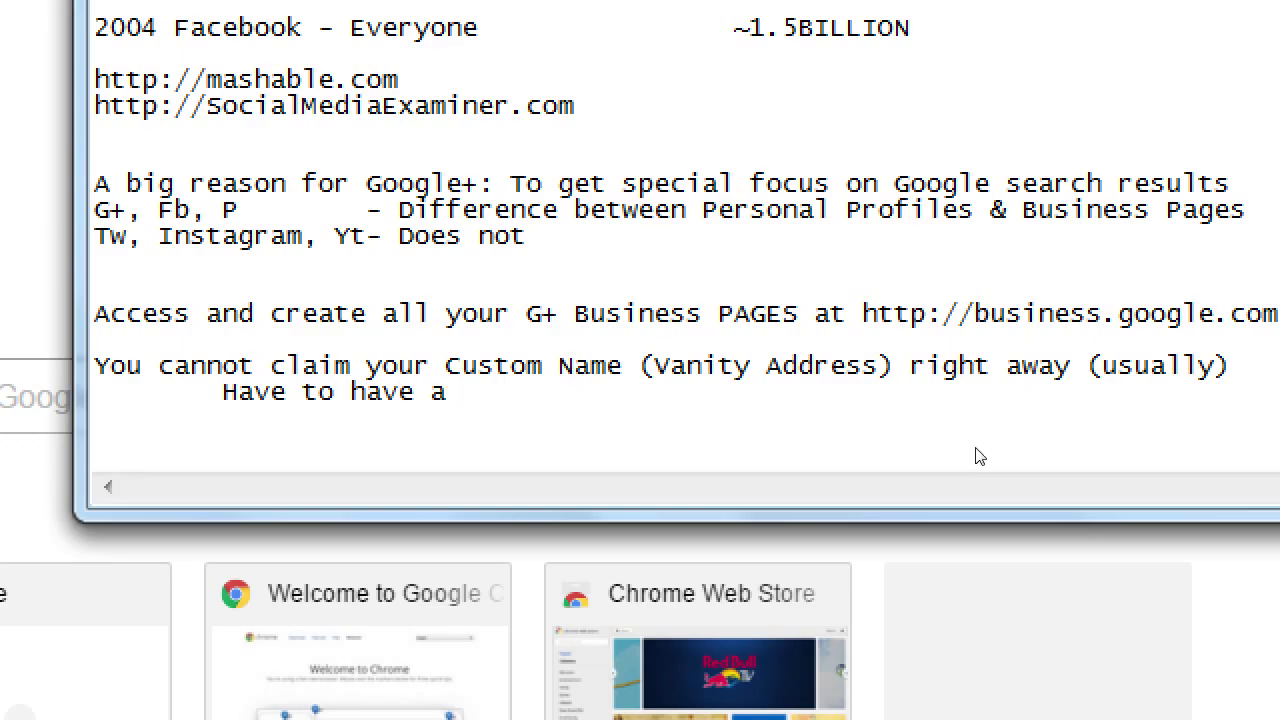
pyautogui.write(' URL')
pyautogui.press('BackSpace')
pyautogui.press('BackSpace')
pyautogui.press('BackSpace')
pyautogui.write('web address ')
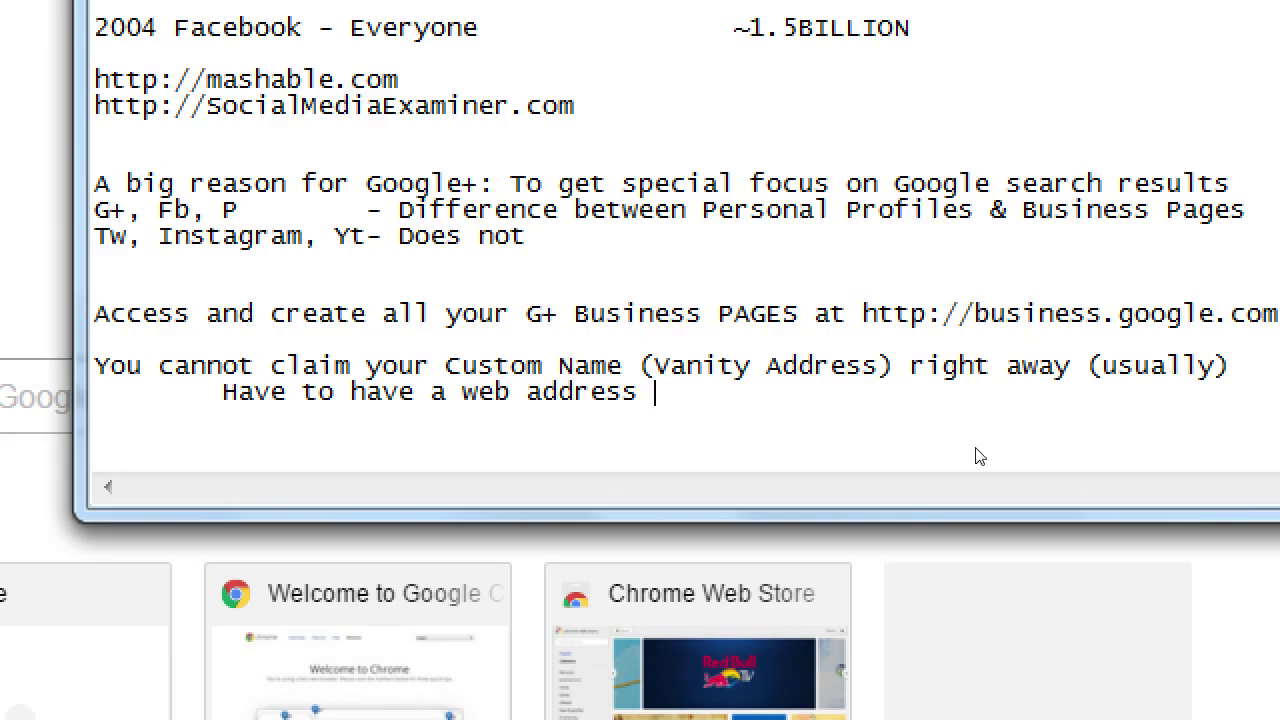
pyautogui.write('for your business')
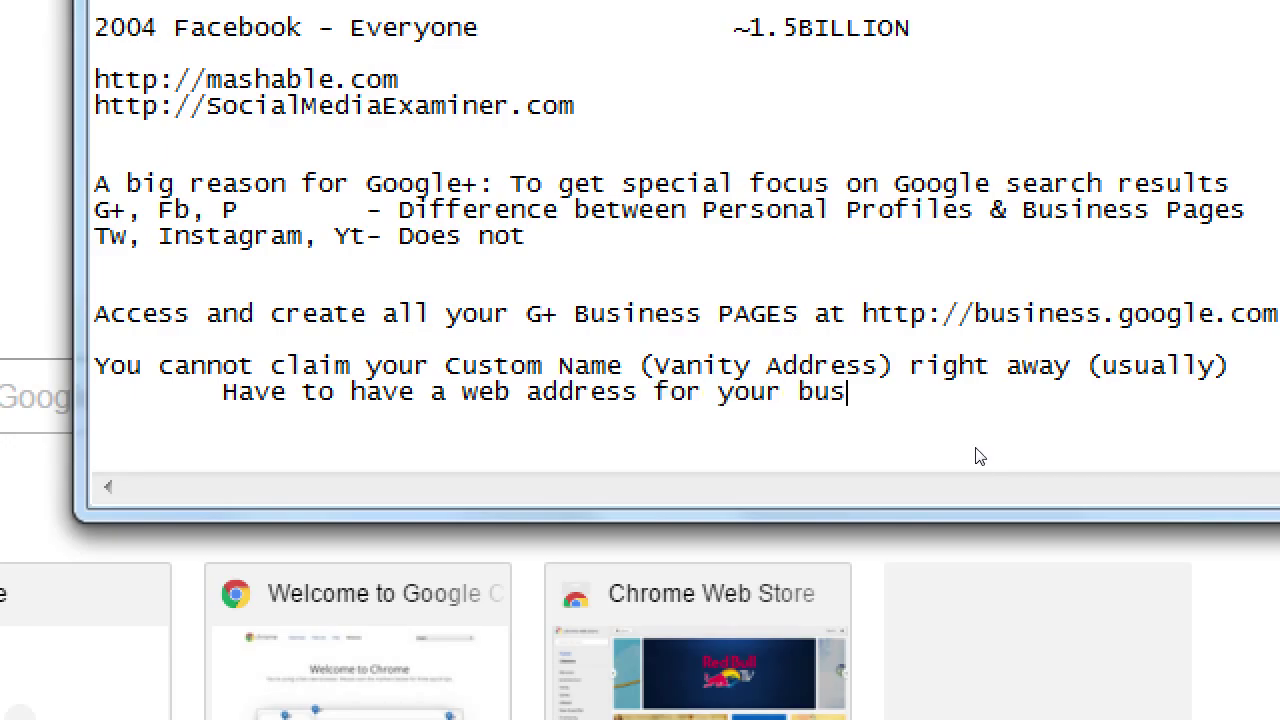
# - Add a second indented line reading "Have to have your profile completed"
pyautogui.press('Return')
pyautogui.press('Tab')
pyautogui.write('Have to ha')
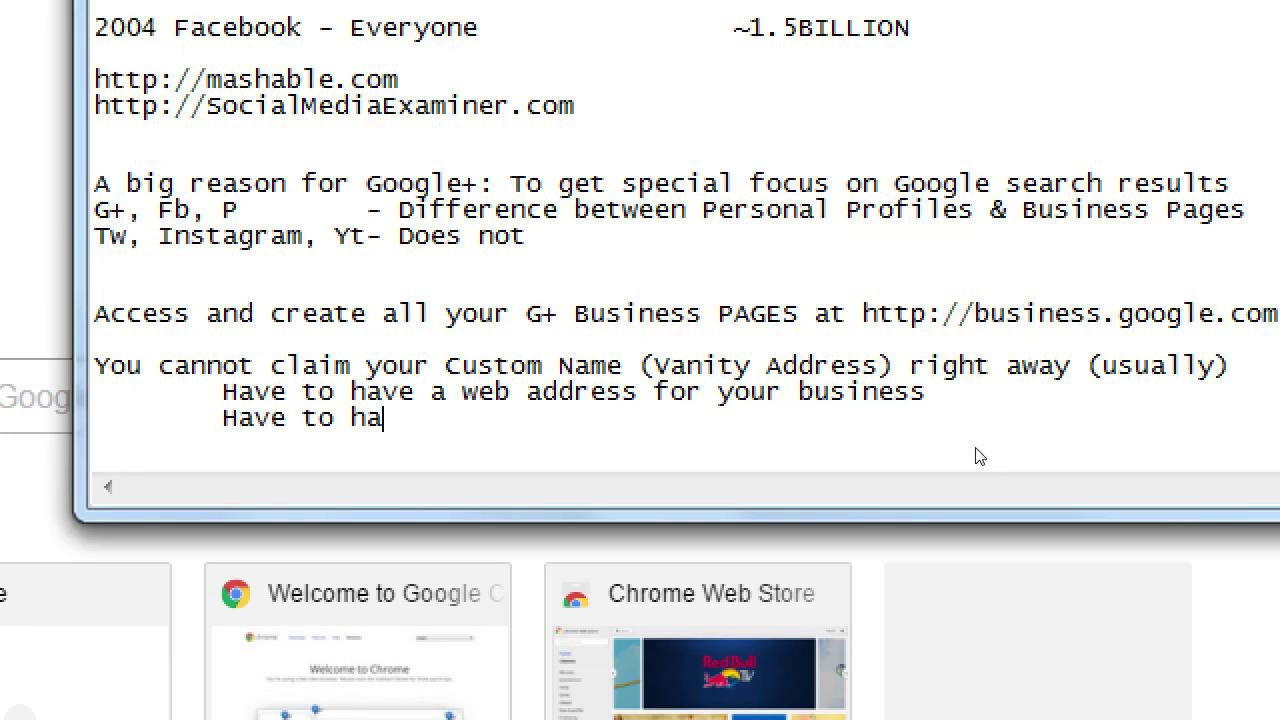
pyautogui.write('ve your profile ')
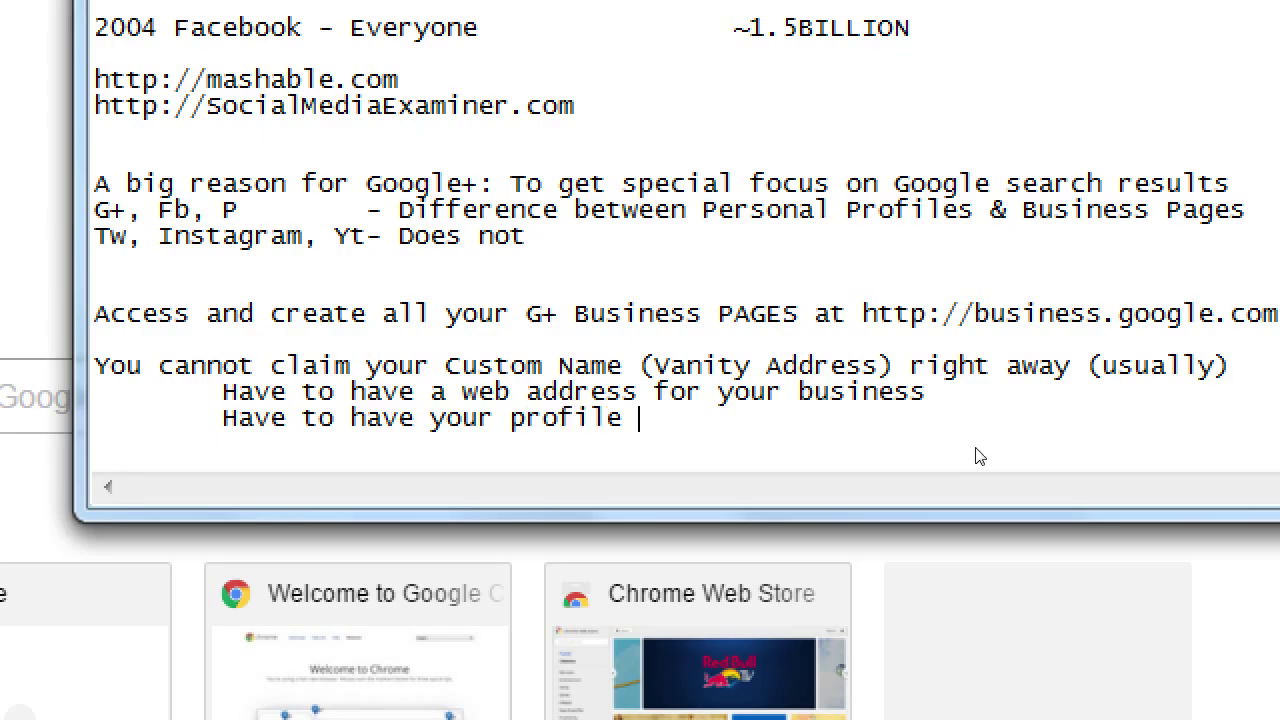
pyautogui.write('completed')
# - Begin a third indented line with the words "Have to USE your"
pyautogui.press('Return')
pyautogui.press('Tab')
pyautogui.write('Have to ')
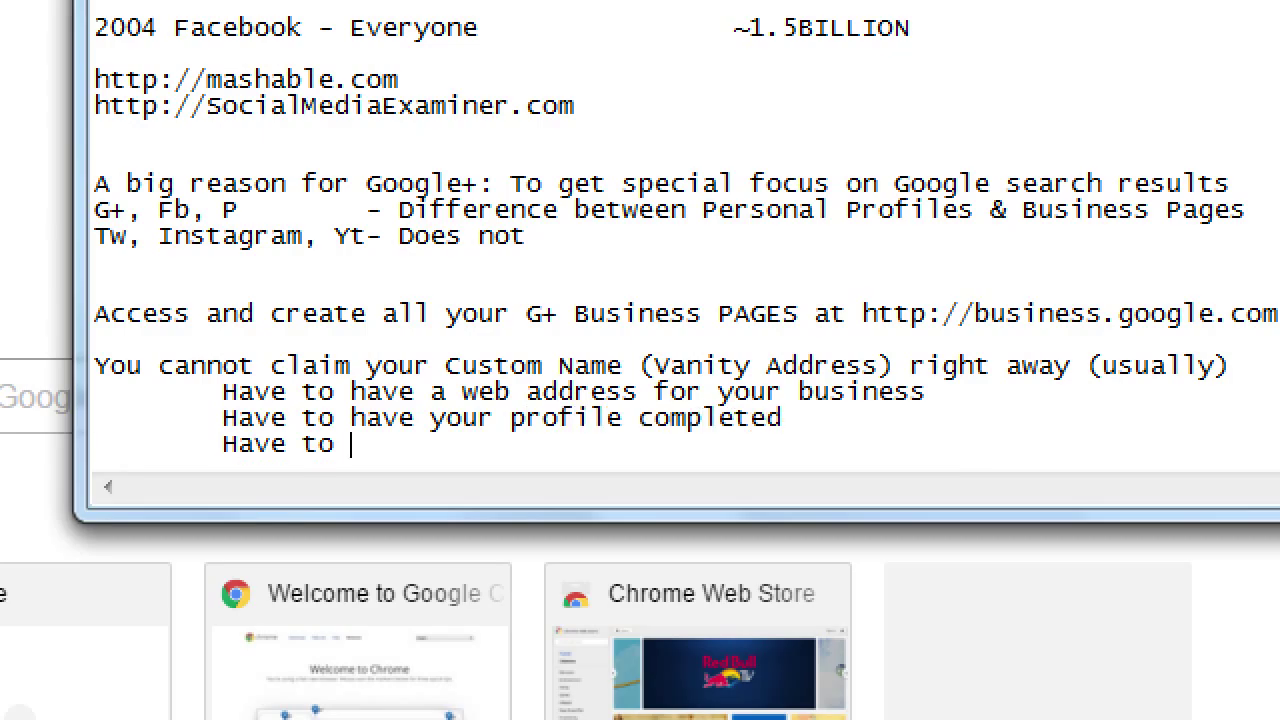
pyautogui.write('USE your')
# - Replace the word "profile" with "Page" in the second indented line
pyautogui.press('Up')
pyautogui.press('Right')
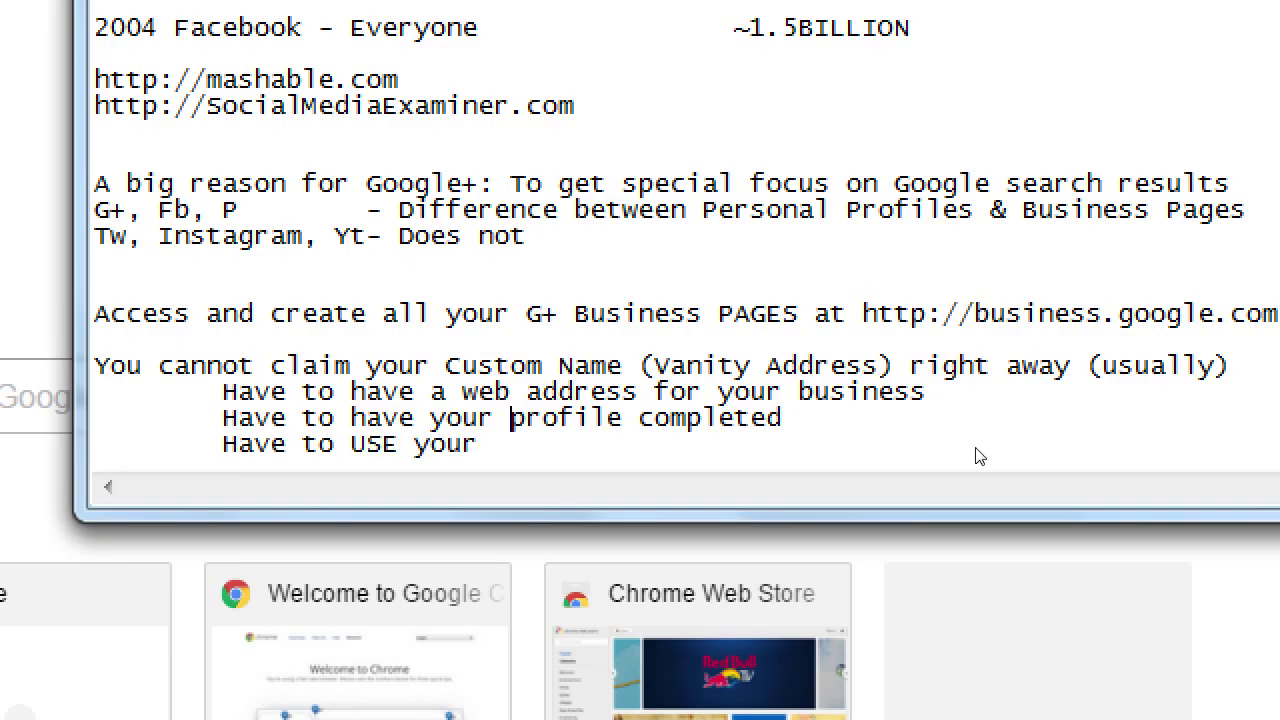
pyautogui.hotkey('ctrl', 'shift', 'Right')
pyautogui.hotkey('shift', 'Left')
pyautogui.hotkey('shift', 'Left')
pyautogui.hotkey('shift', 'Right')
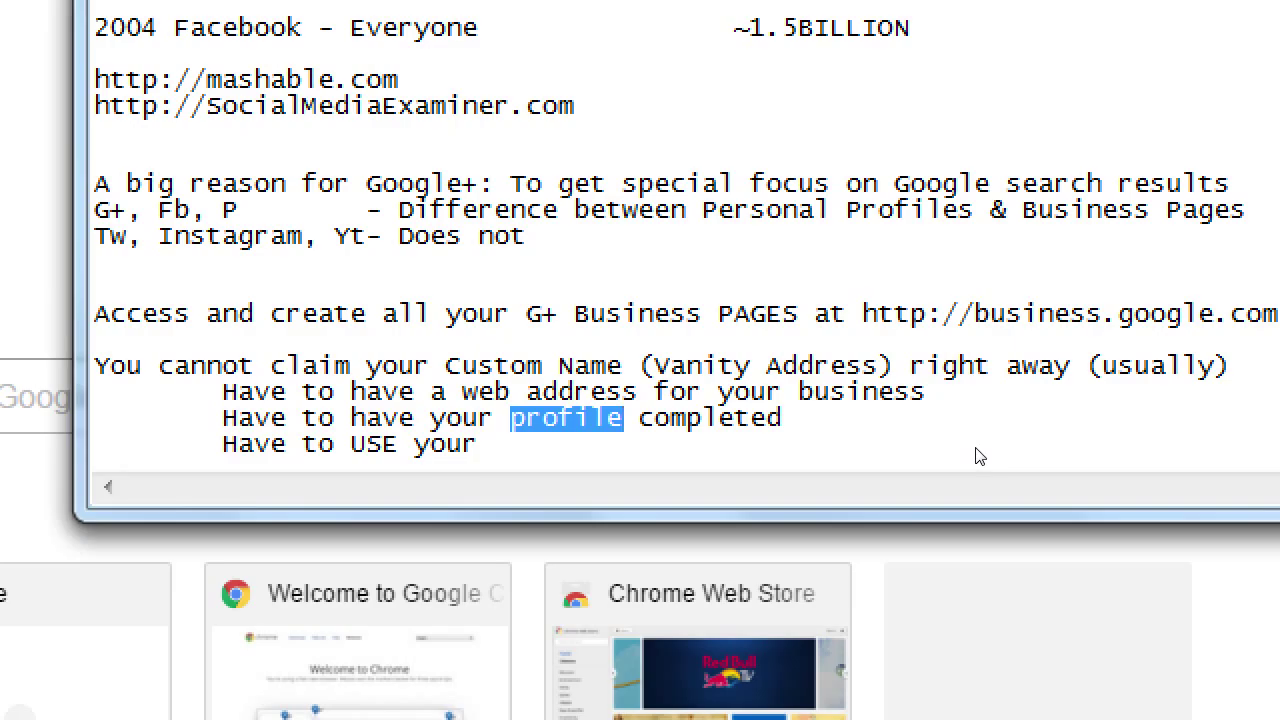
pyautogui.write('Page')
# - Complete the third indented line with "Page consistently" and start a new line below it
pyautogui.press('Down')
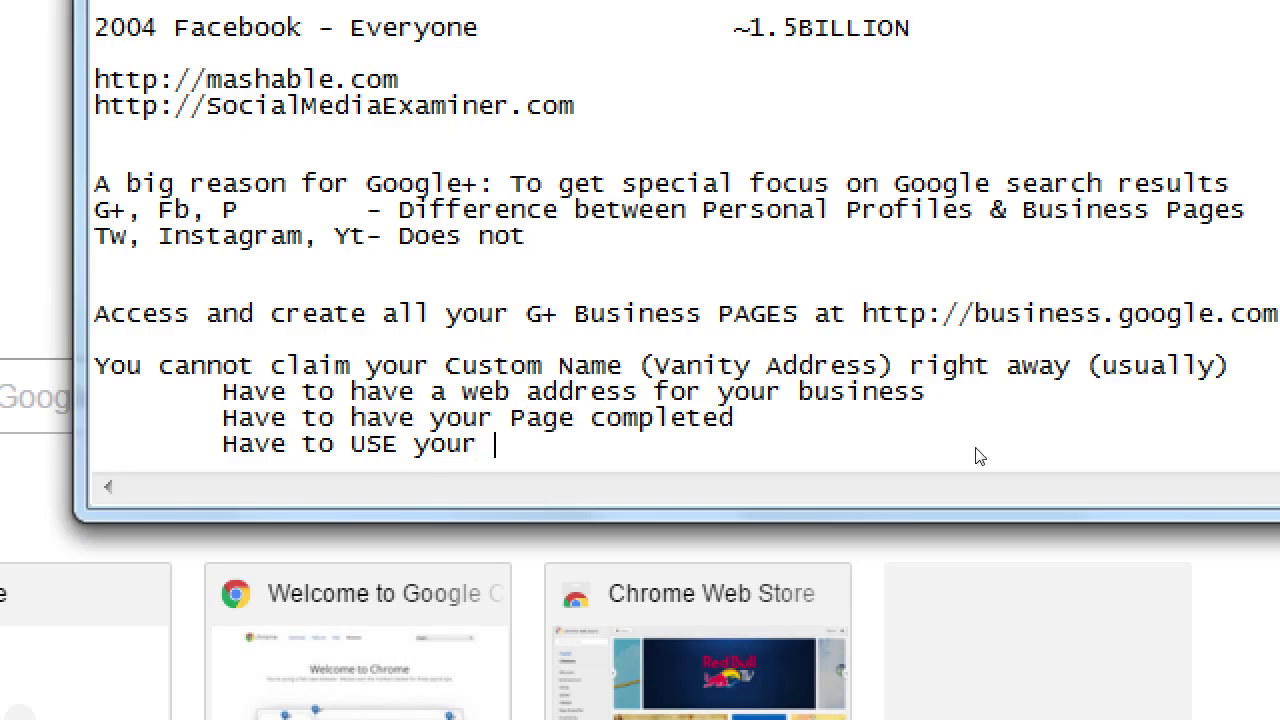
pyautogui.write('Page ')
pyautogui.write('conssita')
pyautogui.press('BackSpace')
pyautogui.press('BackSpace')
pyautogui.press('BackSpace')
pyautogui.press('BackSpace')
pyautogui.write('antly')
pyautogui.press('BackSpace')
pyautogui.press('BackSpace')
pyautogui.press('BackSpace')
pyautogui.press('BackSpace')
pyautogui.press('BackSpace')
pyautogui.write('istently')
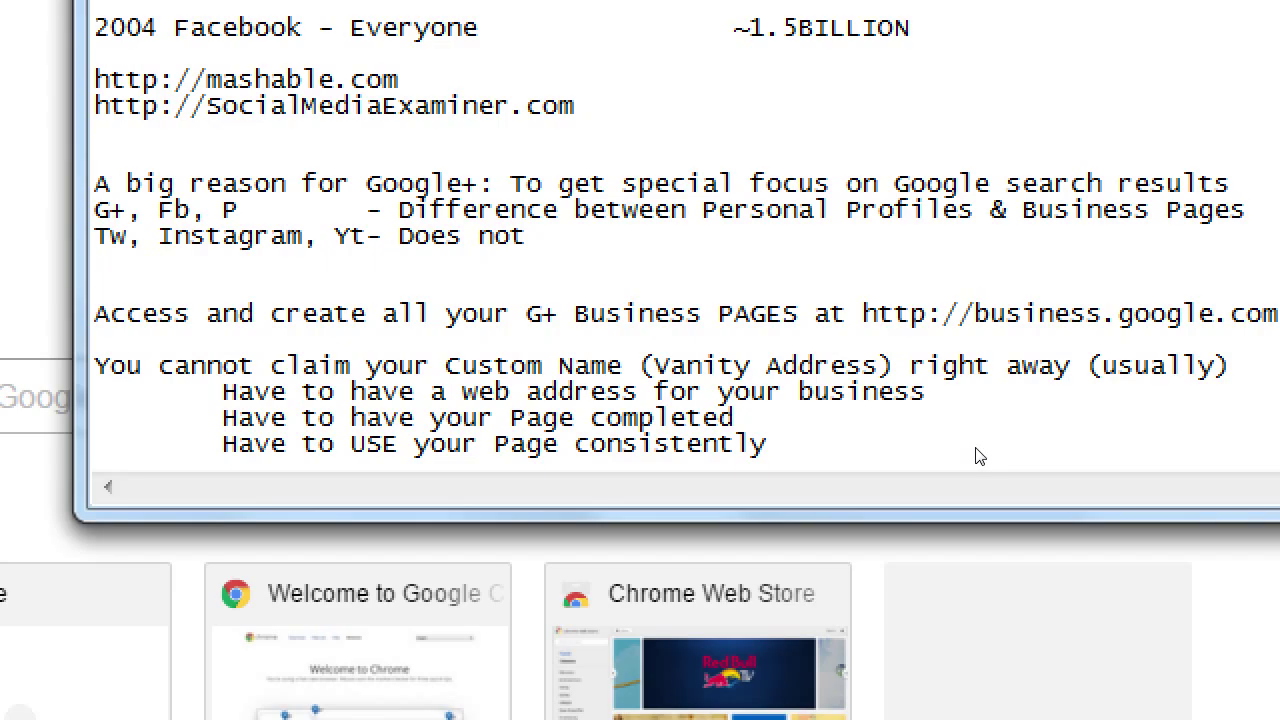
pyautogui.press('Return')
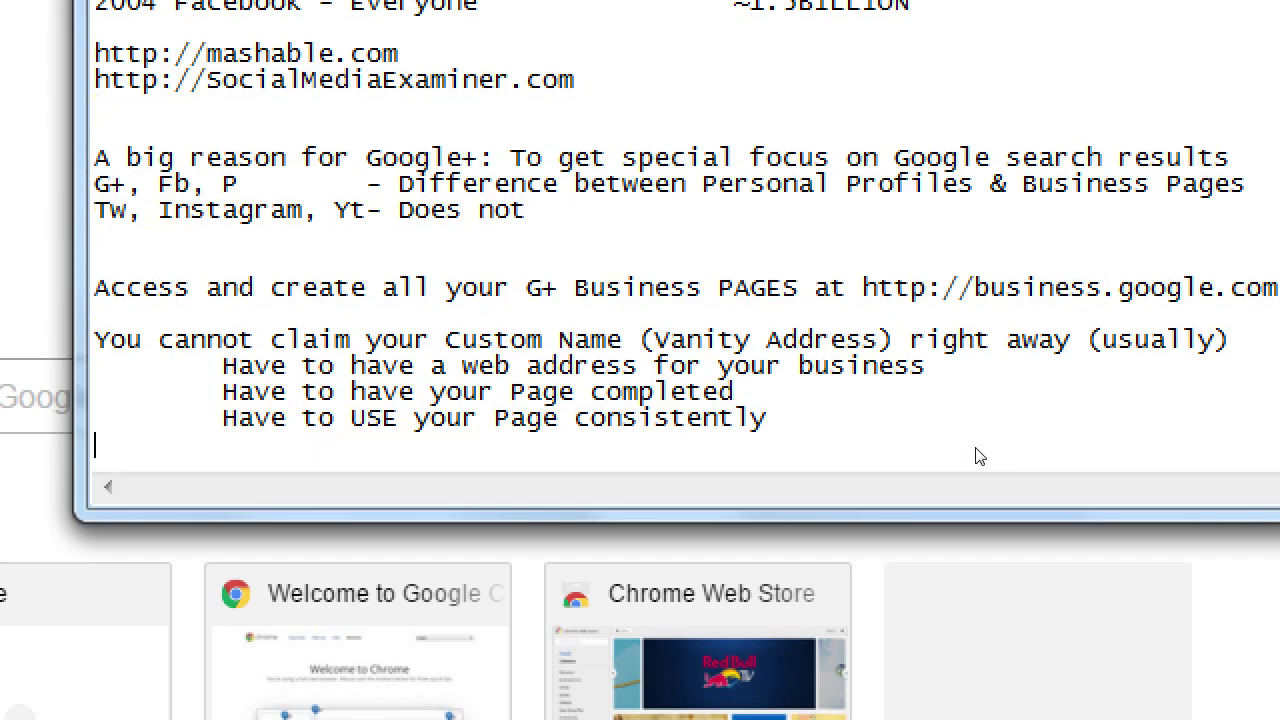
# - Add a fourth indented line reading "(If you have a physical location)" and start a new line below it
pyautogui.write('(If you have a phys')
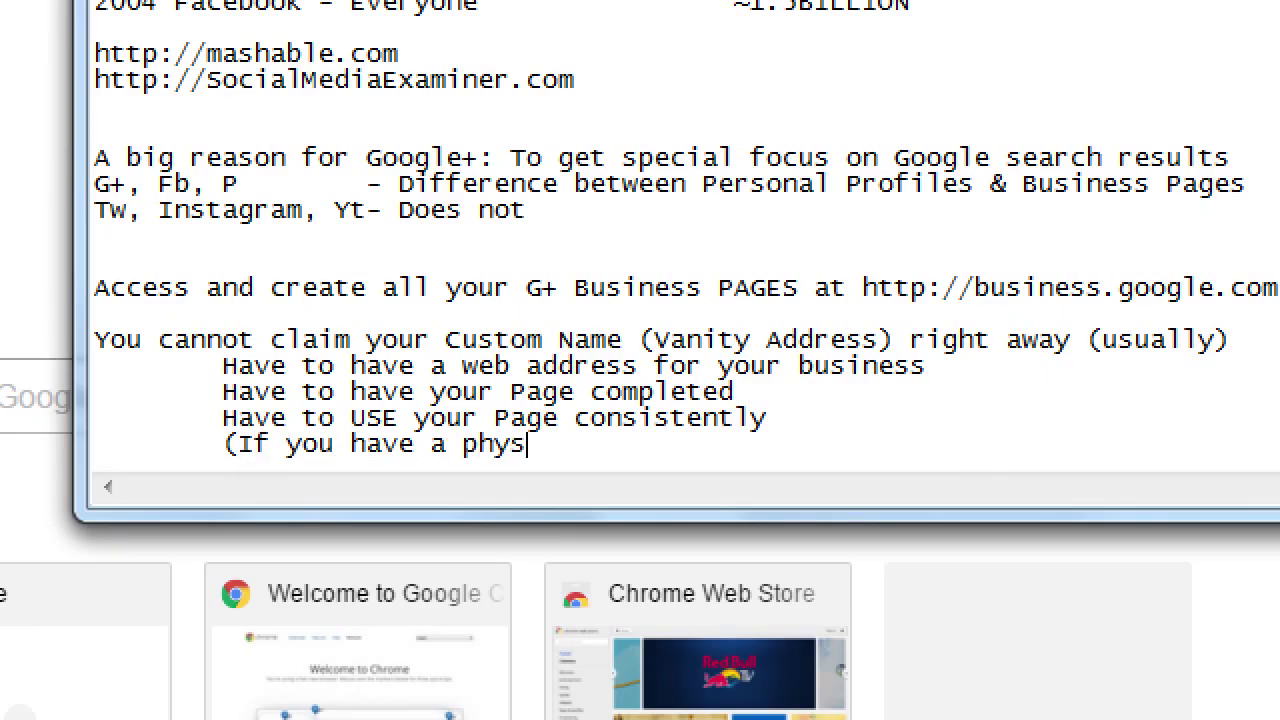
pyautogui.write('ical location)')
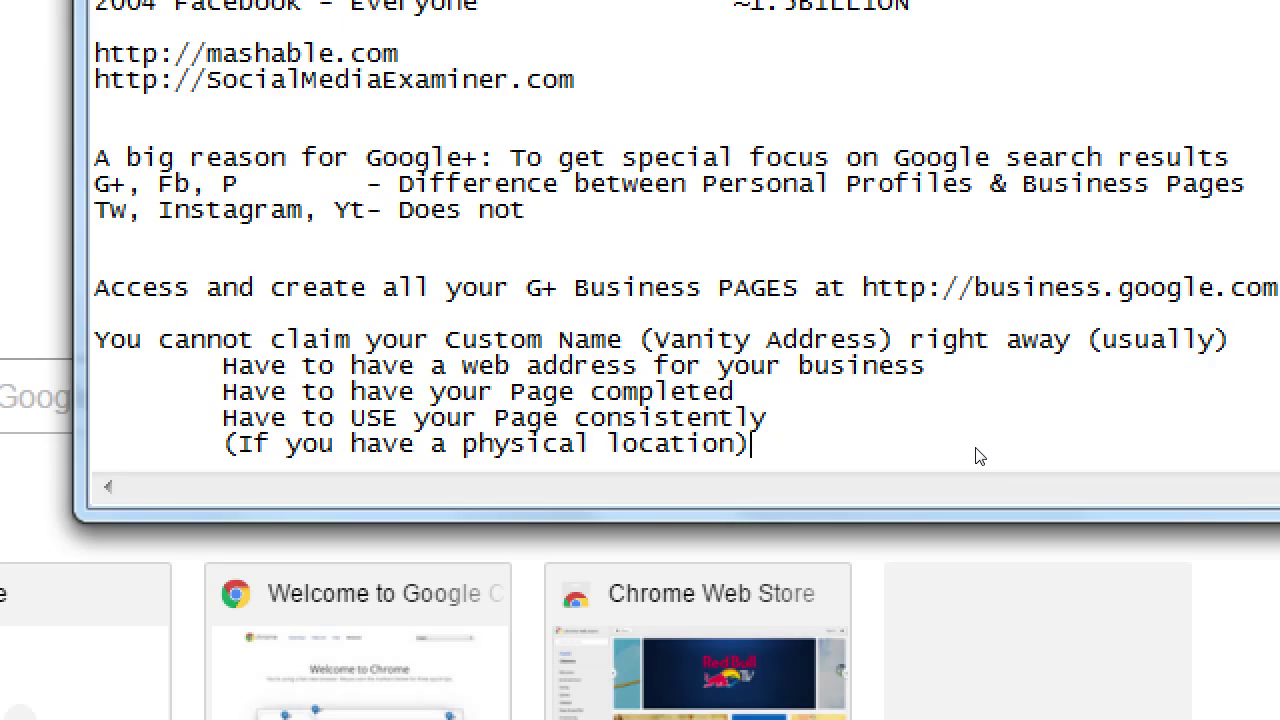
pyautogui.press('Return')
# - Write the double-indented line 'Even it will say "You are elibigable for a Custom Link"' under the physical location note
pyautogui.press('Tab')
pyautogui.press('Tab')
pyautogui.write('Even it will s')
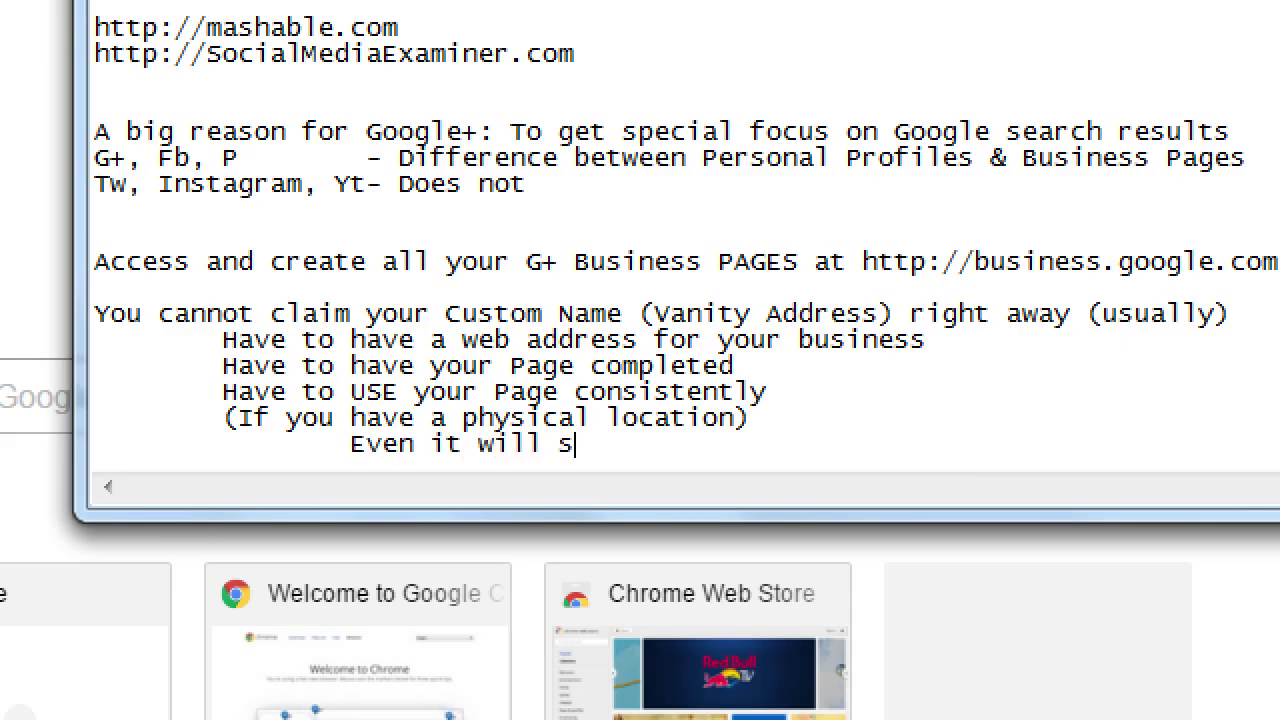
pyautogui.write('ay "You are elib')
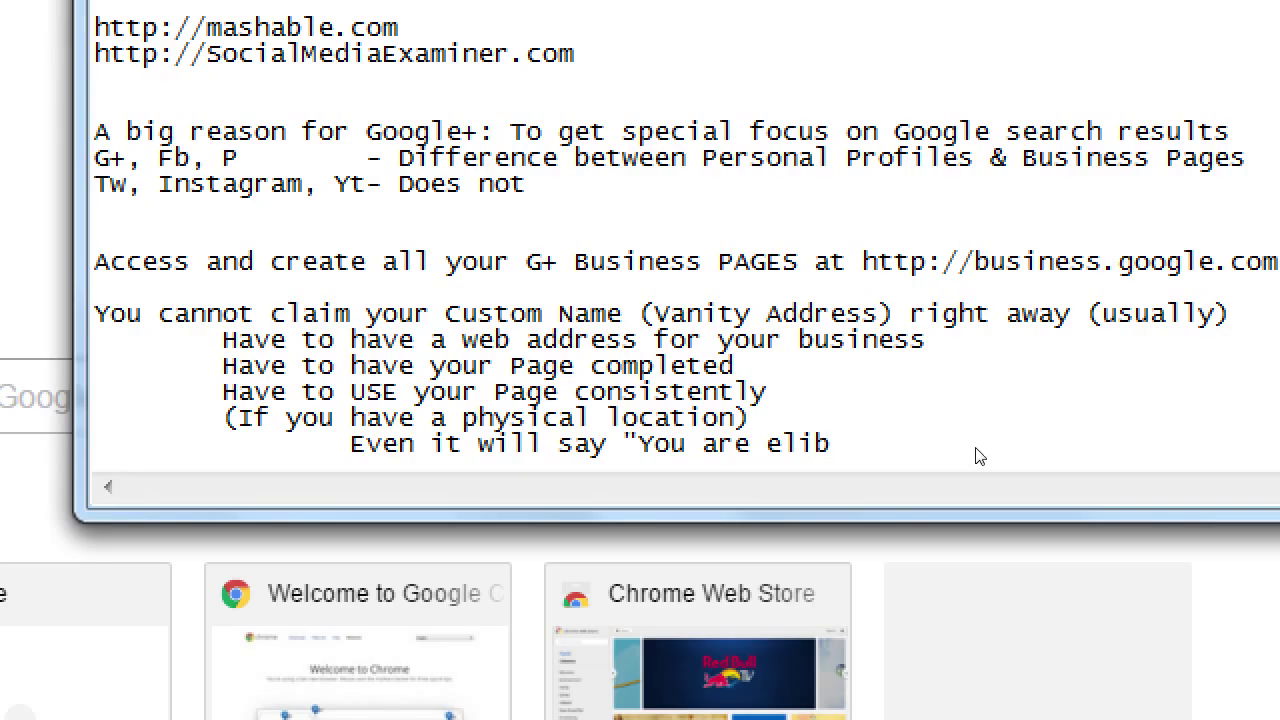
pyautogui.write('igable for a C')
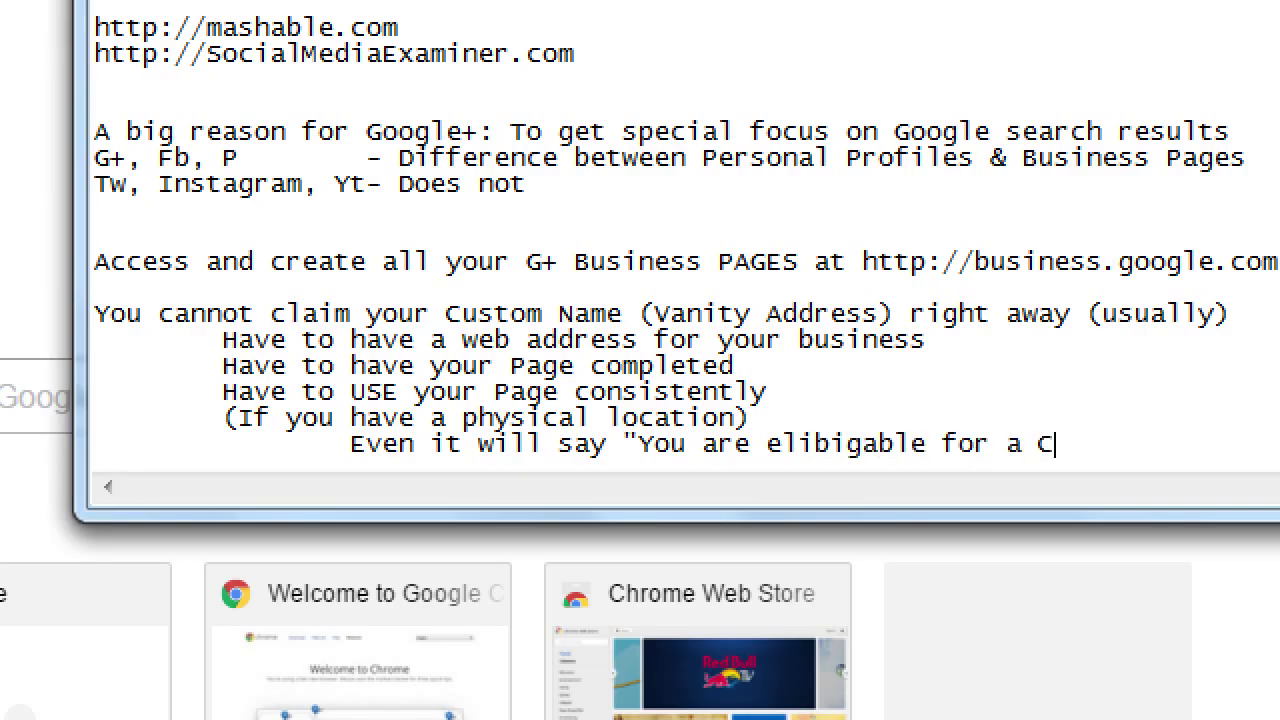
pyautogui.write('ustom Li')
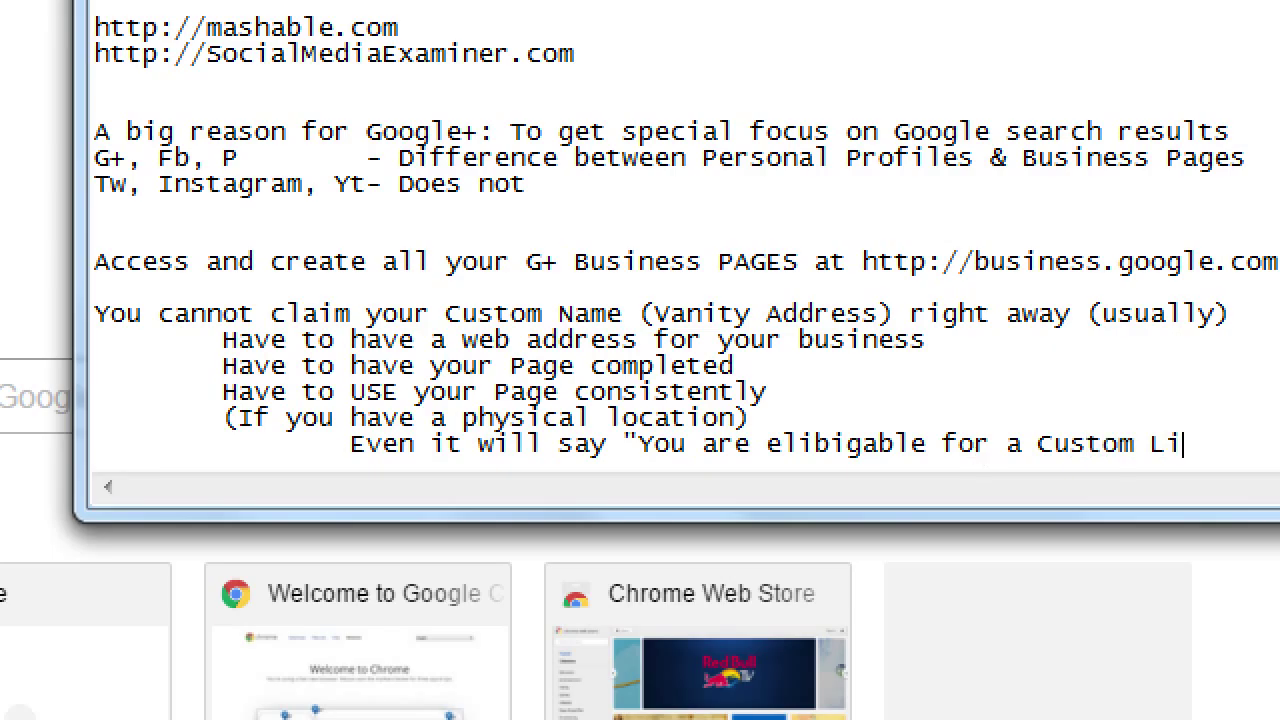
pyautogui.write('nk)')
pyautogui.hotkey('shift', 'Left')
pyautogui.write('"')
pyautogui.press('Return')
pyautogui.press('Tab')
pyautogui.write('htpp')
pyautogui.press('BackSpace')
pyautogui.press('BackSpace')
pyautogui.write('tp://')
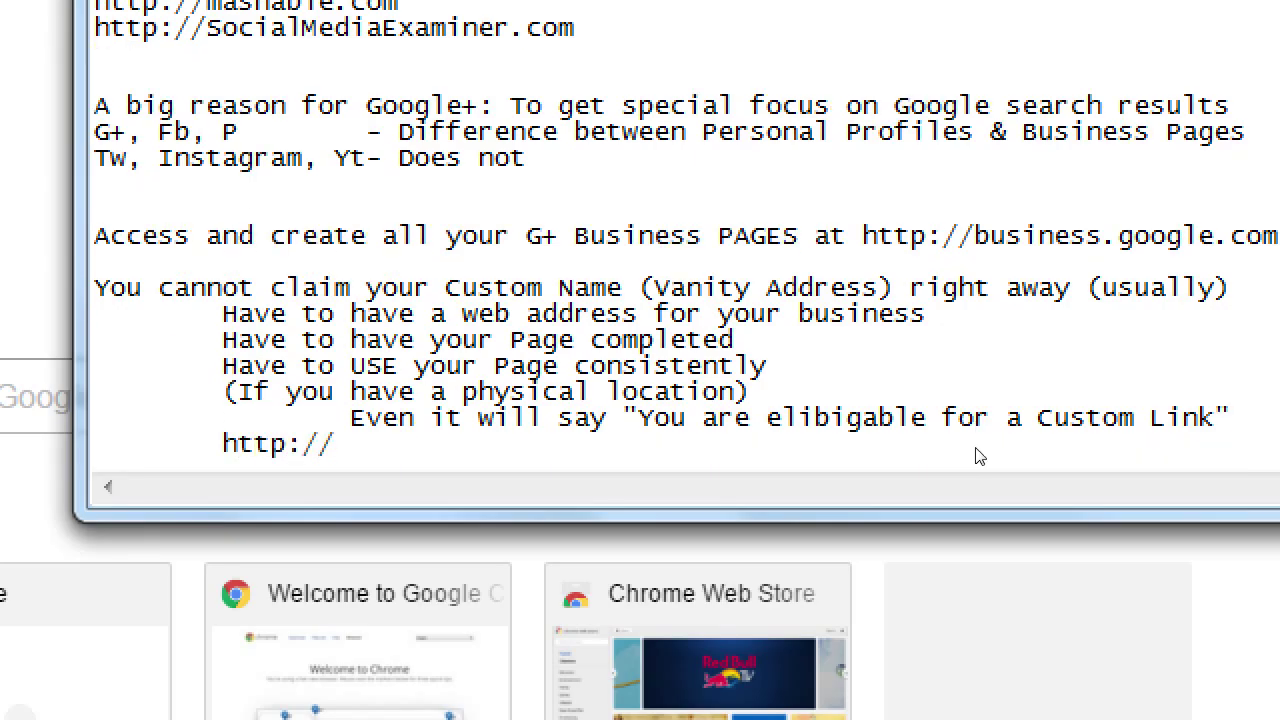
pyautogui.write('google.com')
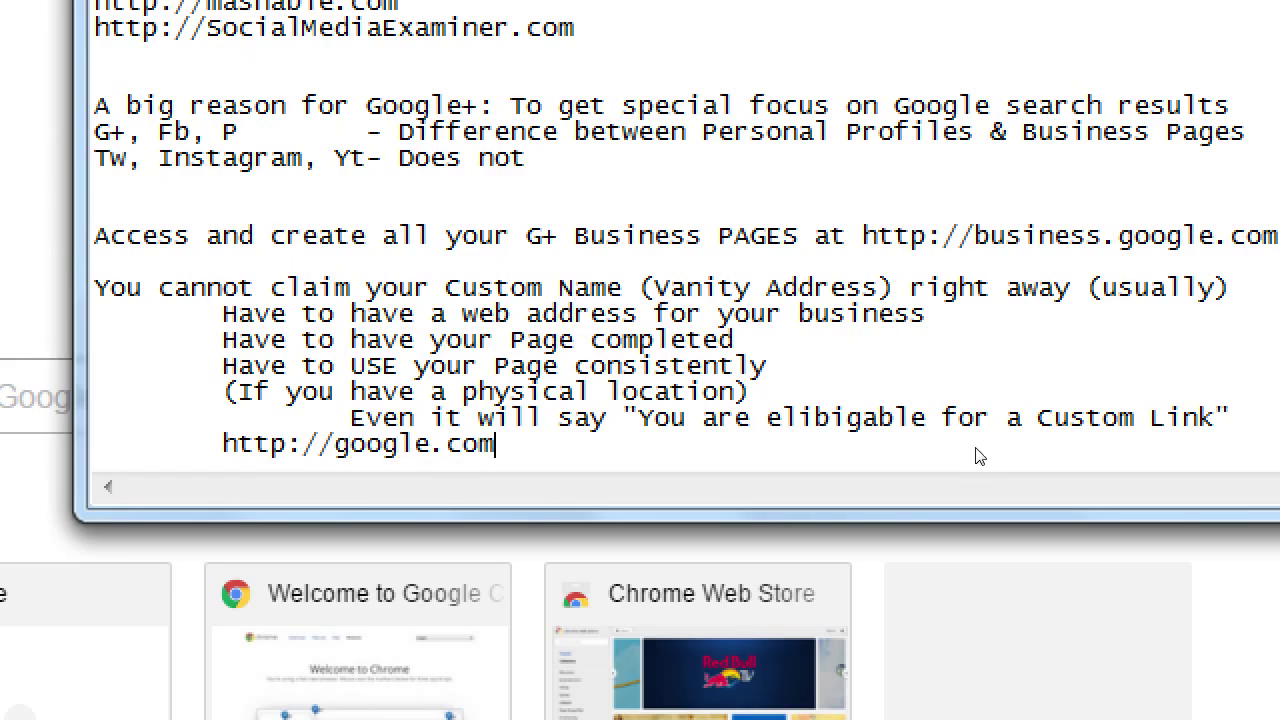
pyautogui.write('/+pmdinteractive')
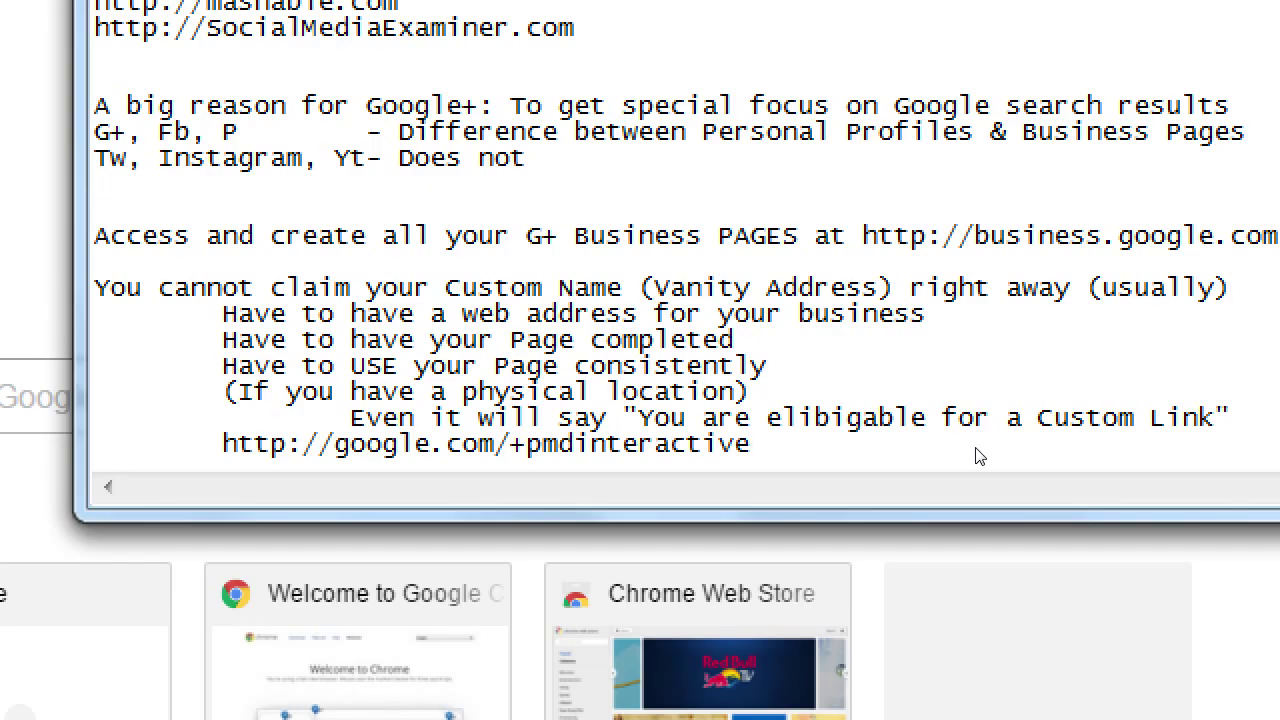
pyautogui.hotkey('ctrl', 'shift', 'Left')
pyautogui.hotkey('ctrl', 'shift', 'Left')
pyautogui.hotkey('ctrl', 'shift', 'Left')
pyautogui.hotkey('ctrl', 'shift', 'Left')
pyautogui.hotkey('ctrl', 'shift', 'Left')
pyautogui.hotkey('ctrl', 'shift', 'Left')
pyautogui.hotkey('ctrl', 'shift', 'Left')
pyautogui.hotkey('ctrl', 'shift', 'Left')
pyautogui.hotkey('ctrl', 'shift', 'Left')
pyautogui.hotkey('ctrl', 'shift', 'Left')
pyautogui.hotkey('ctrl', 'shift', 'Right')
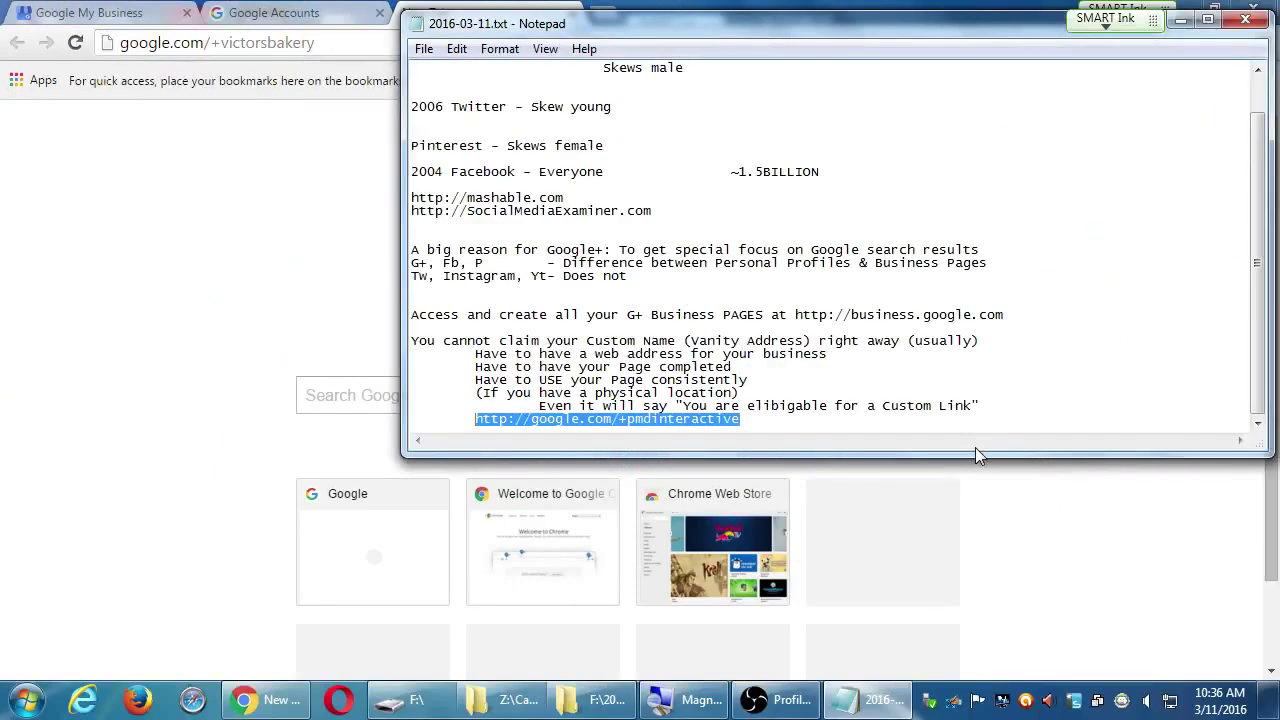
pyautogui.click(346, 262)
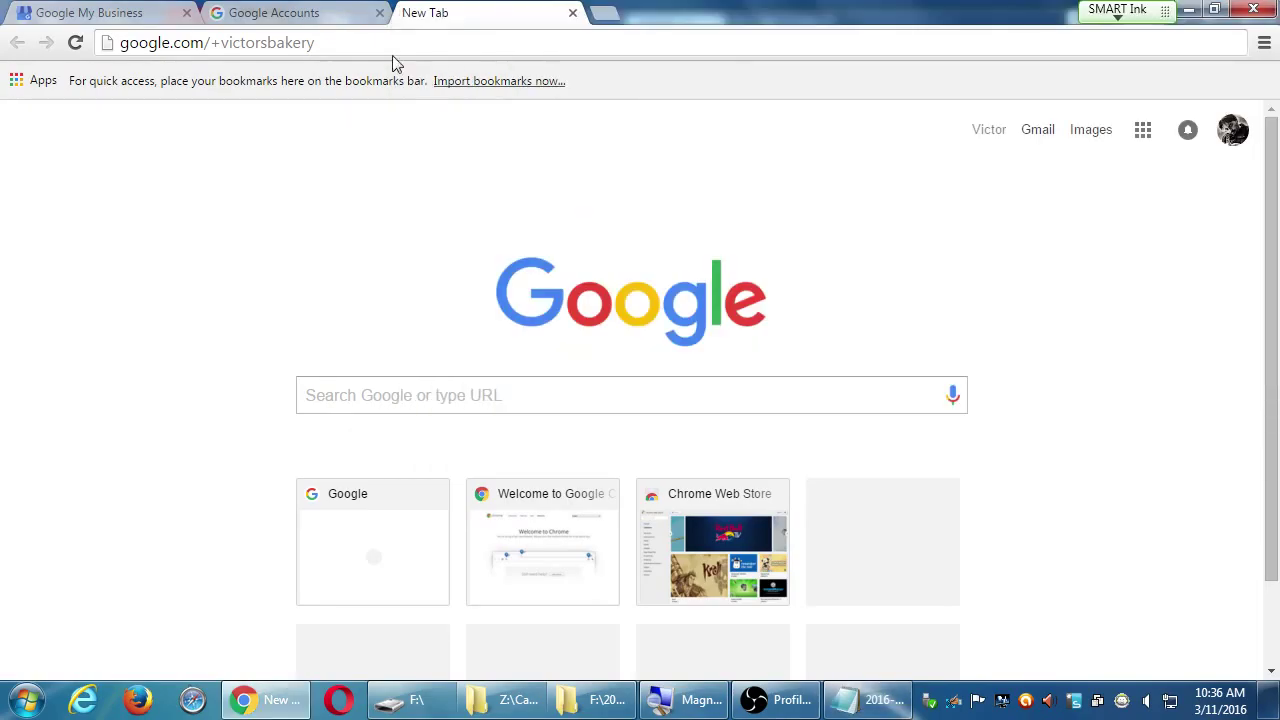
pyautogui.click(571, 13)
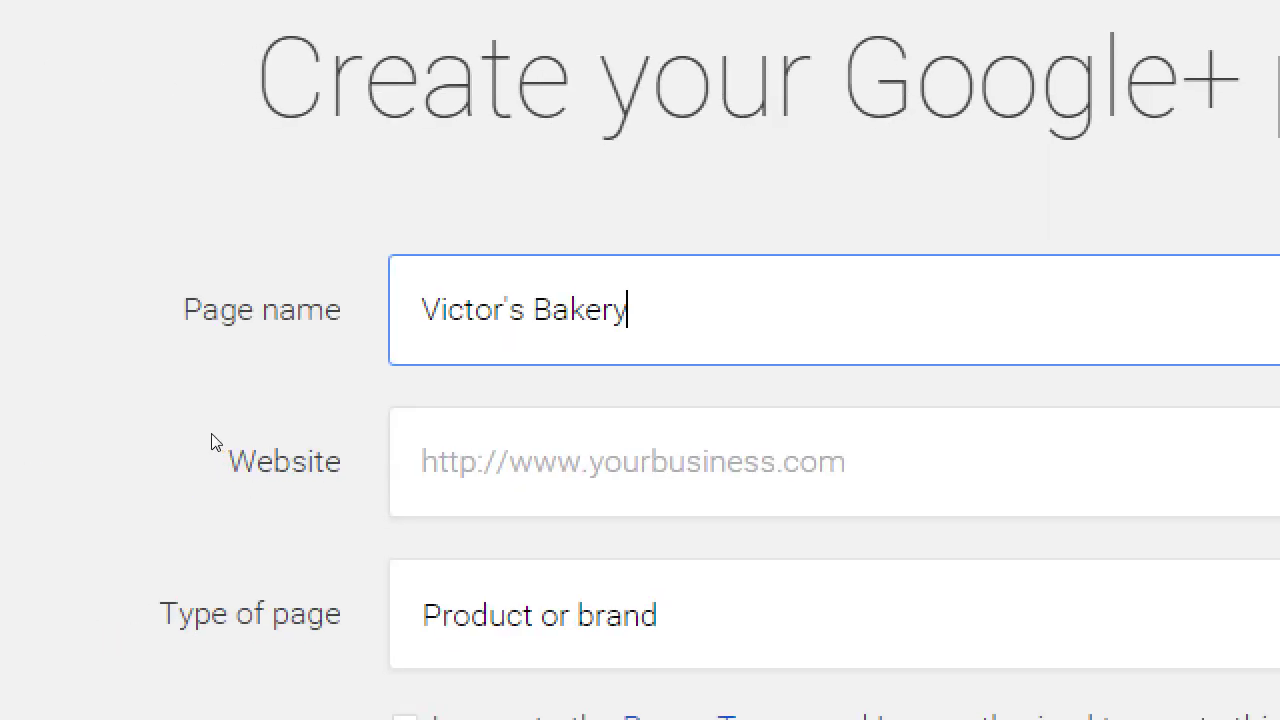
pyautogui.press('Tab')
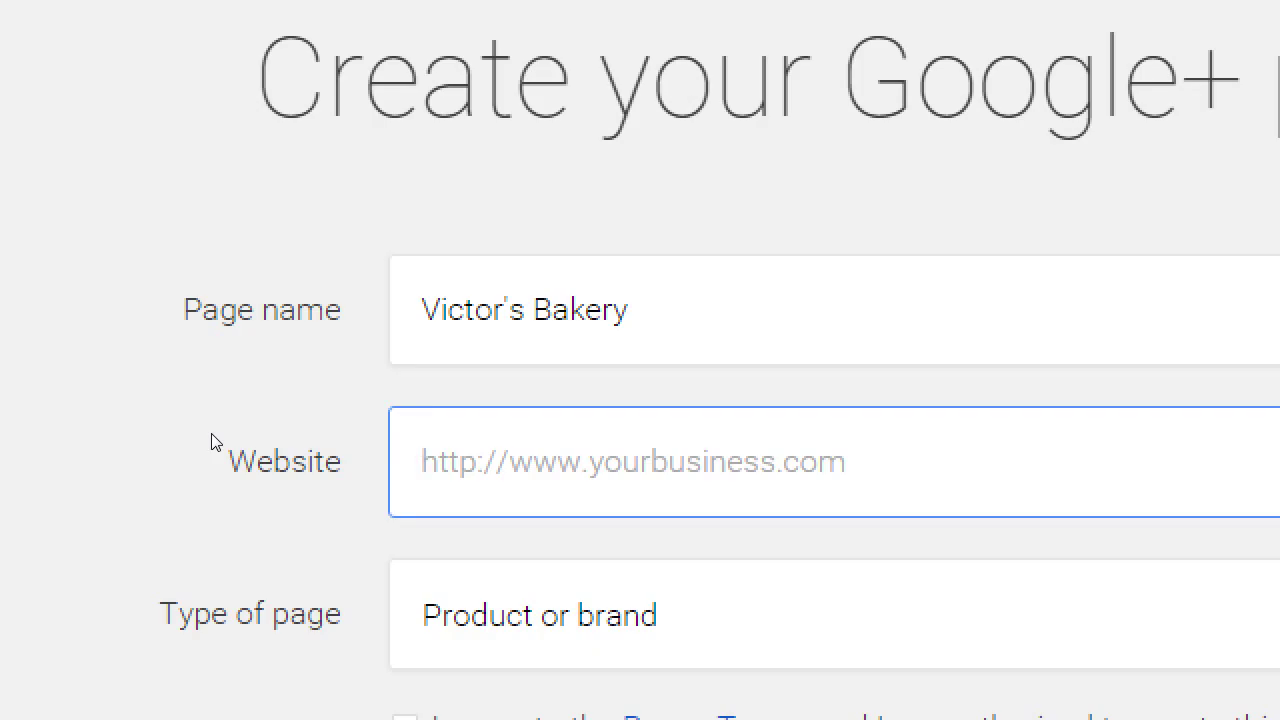
pyautogui.write('http://victorsbakery.com')
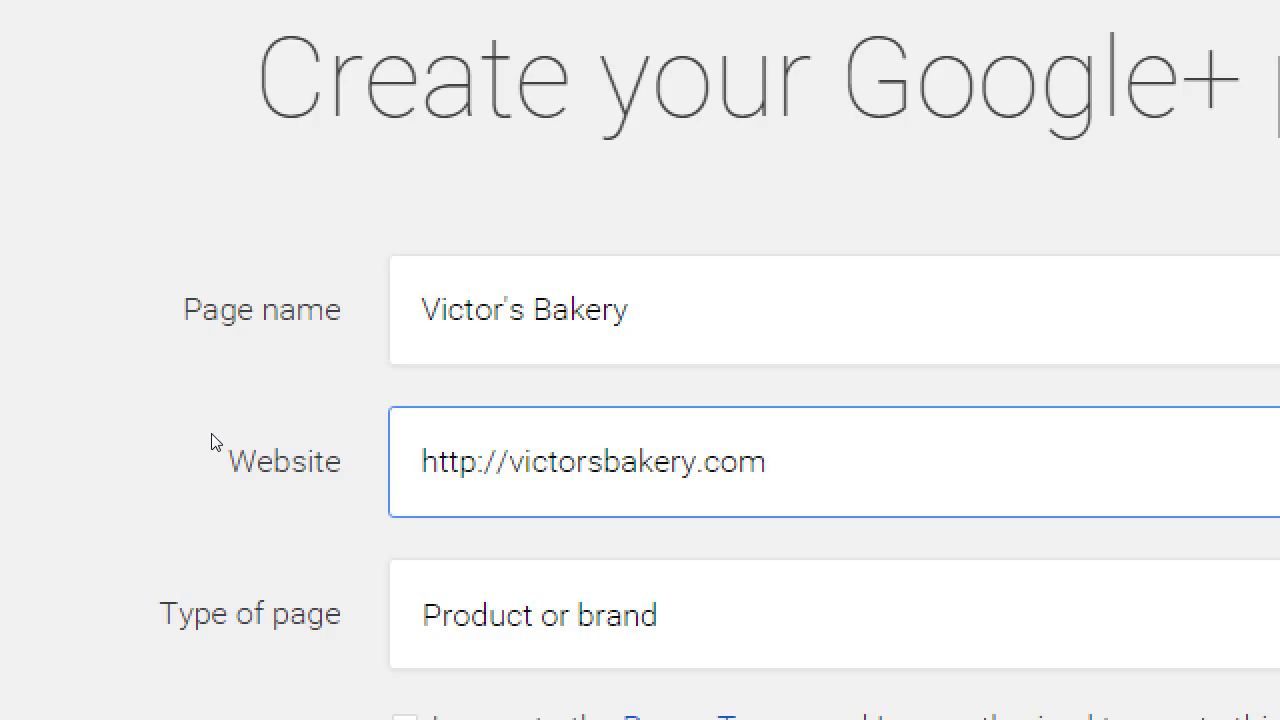
# - Copy the website address, clear the Website field and paste the same address back in
pyautogui.hotkey('ctrl', 'a')
pyautogui.hotkey('ctrl', 'c')
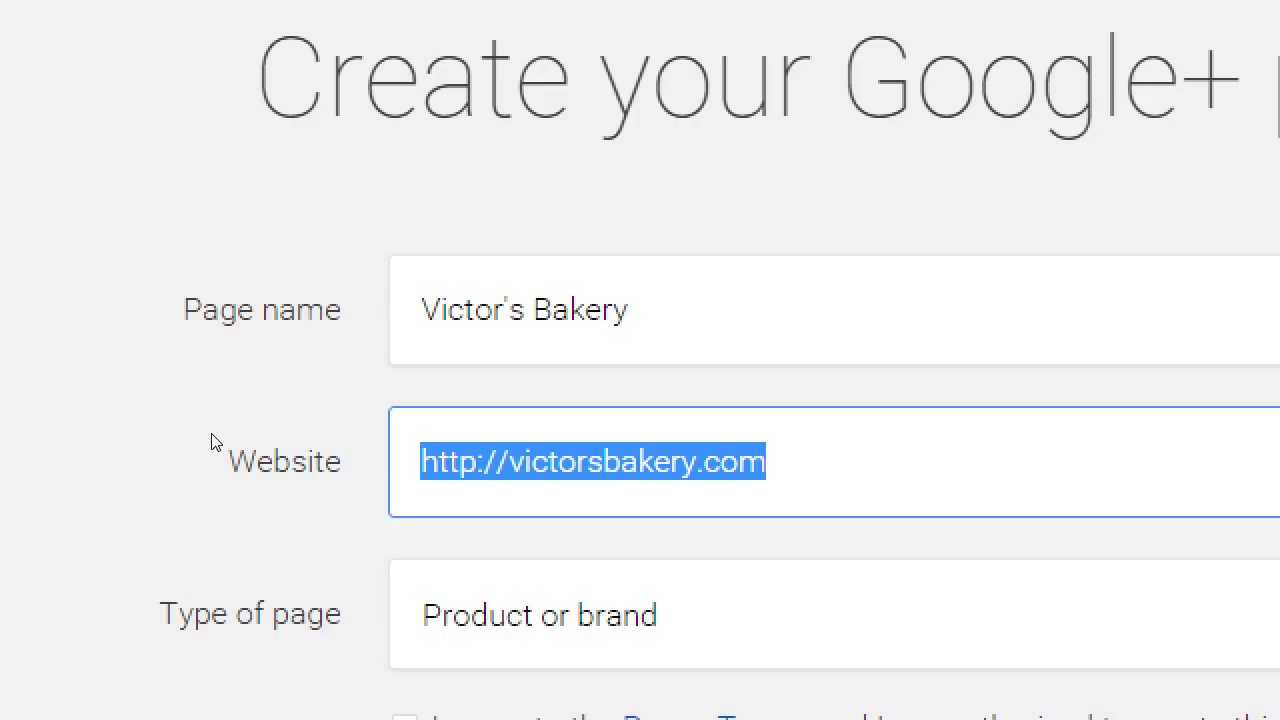
pyautogui.press('BackSpace')
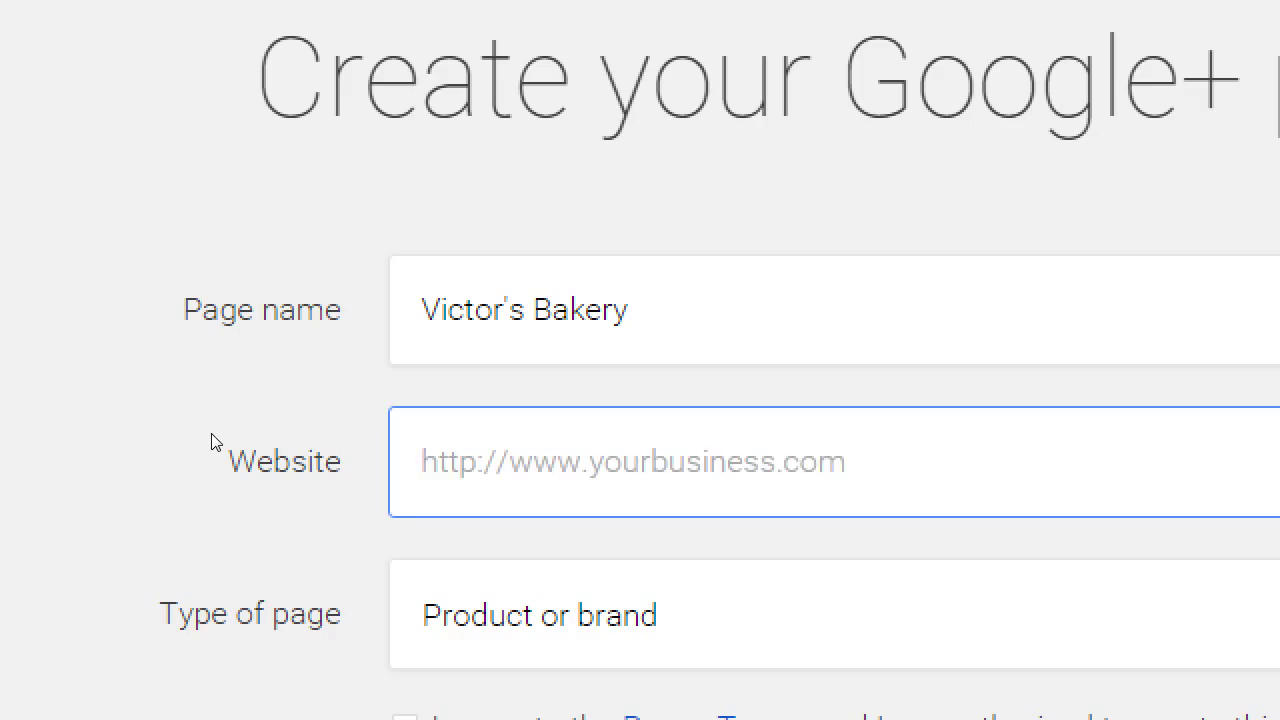
pyautogui.hotkey('ctrl', 'v')
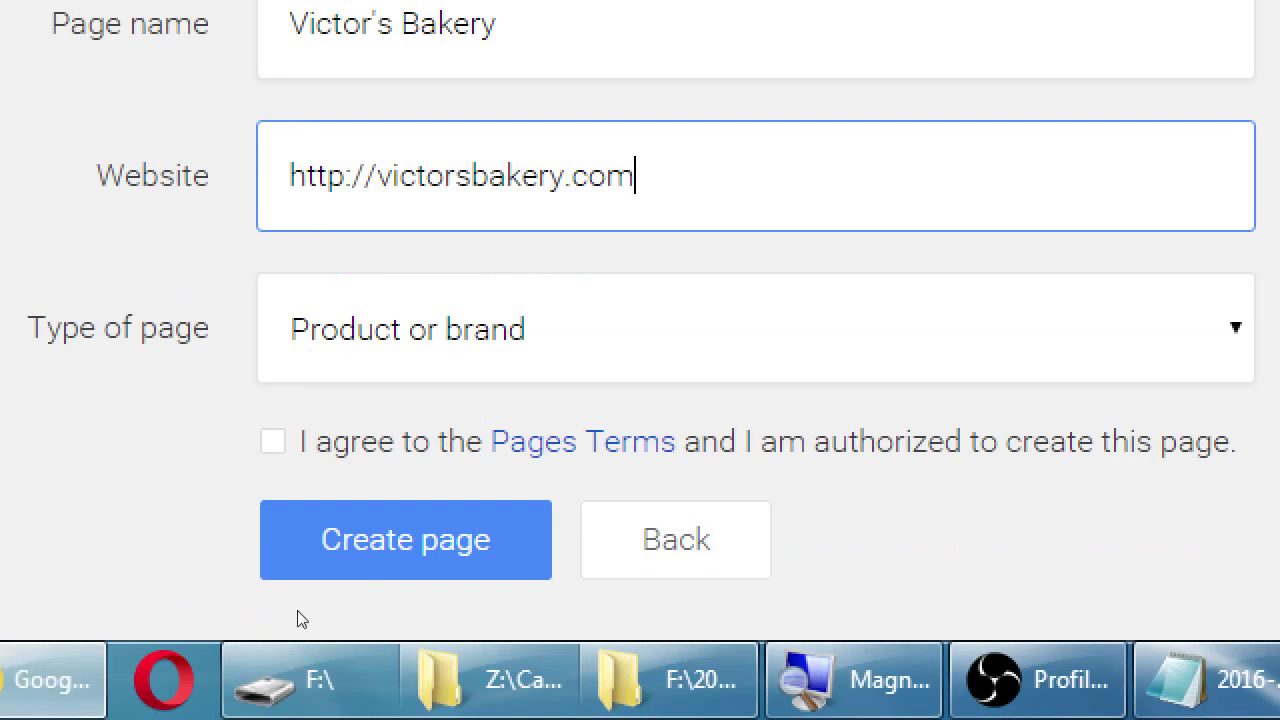
# - Review the available page types from Entertainment to Other, and keep Product or brand as the type of page
pyautogui.press('Tab')
pyautogui.hotkey('alt', 'Down')
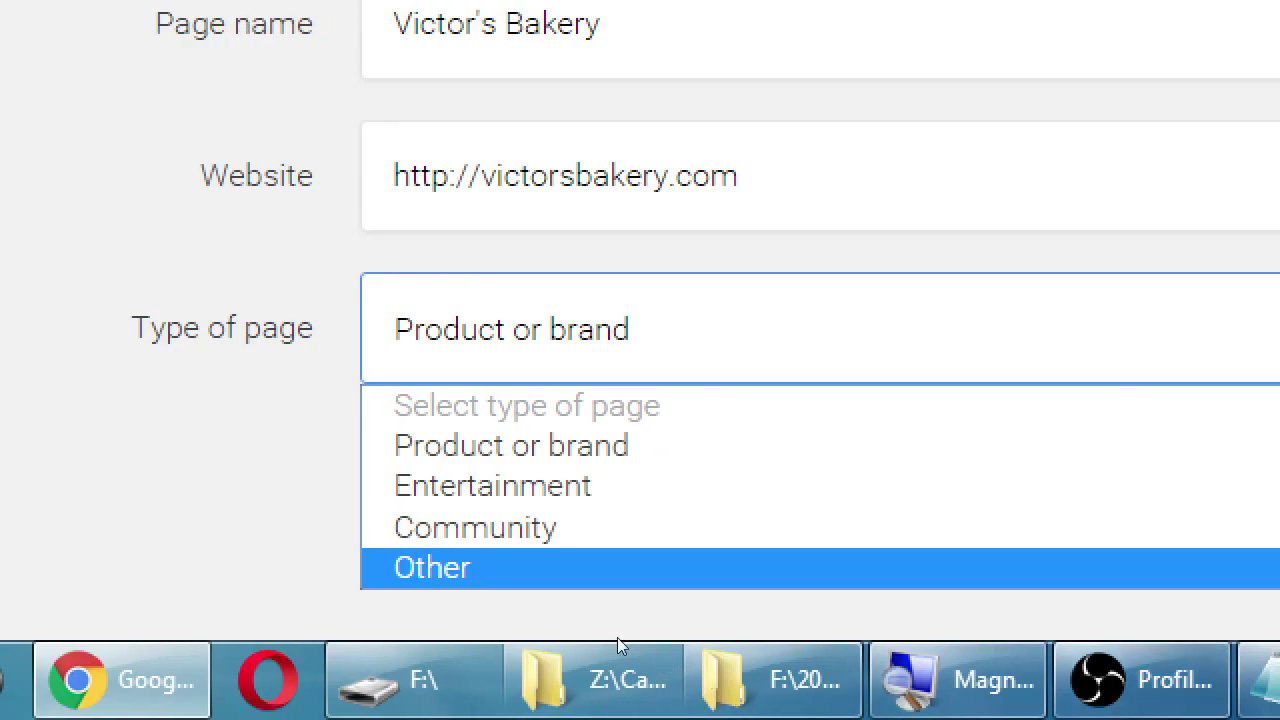
pyautogui.press('Up')
pyautogui.press('Up')
pyautogui.press('Down')
pyautogui.press('Down')
pyautogui.press('Up')
pyautogui.press('Up')
pyautogui.press('Up')
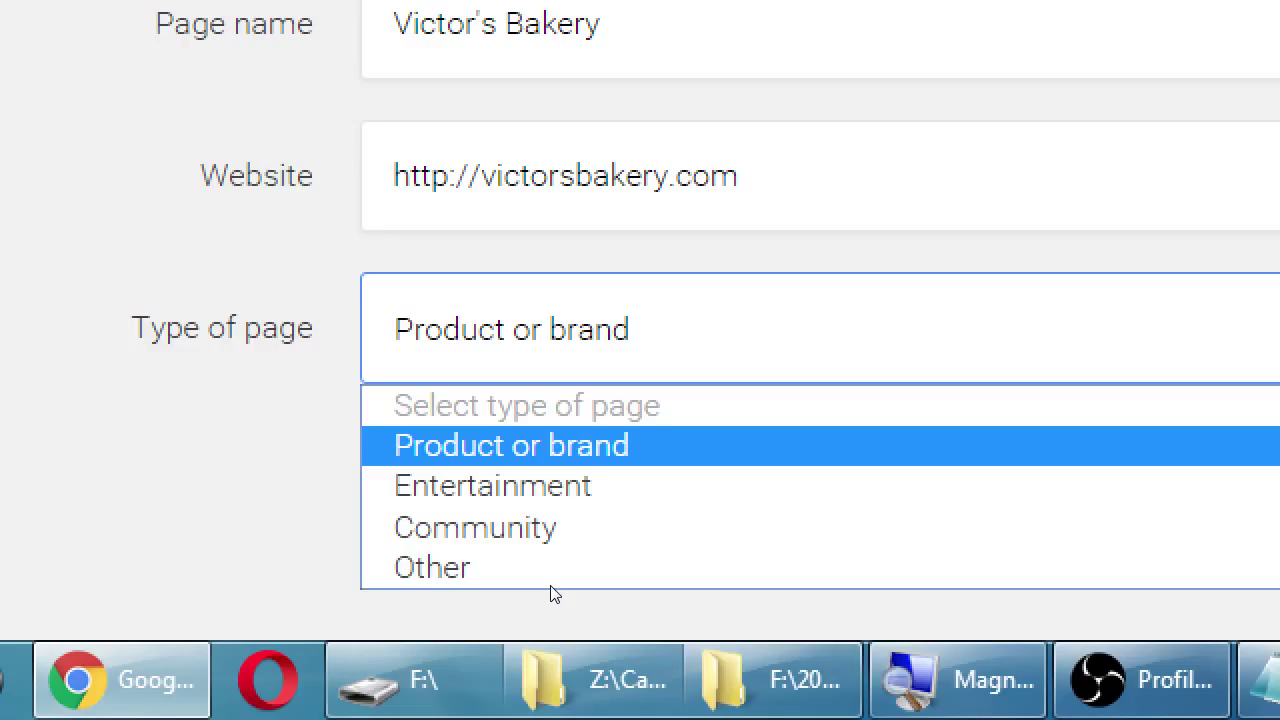
pyautogui.press('Down')
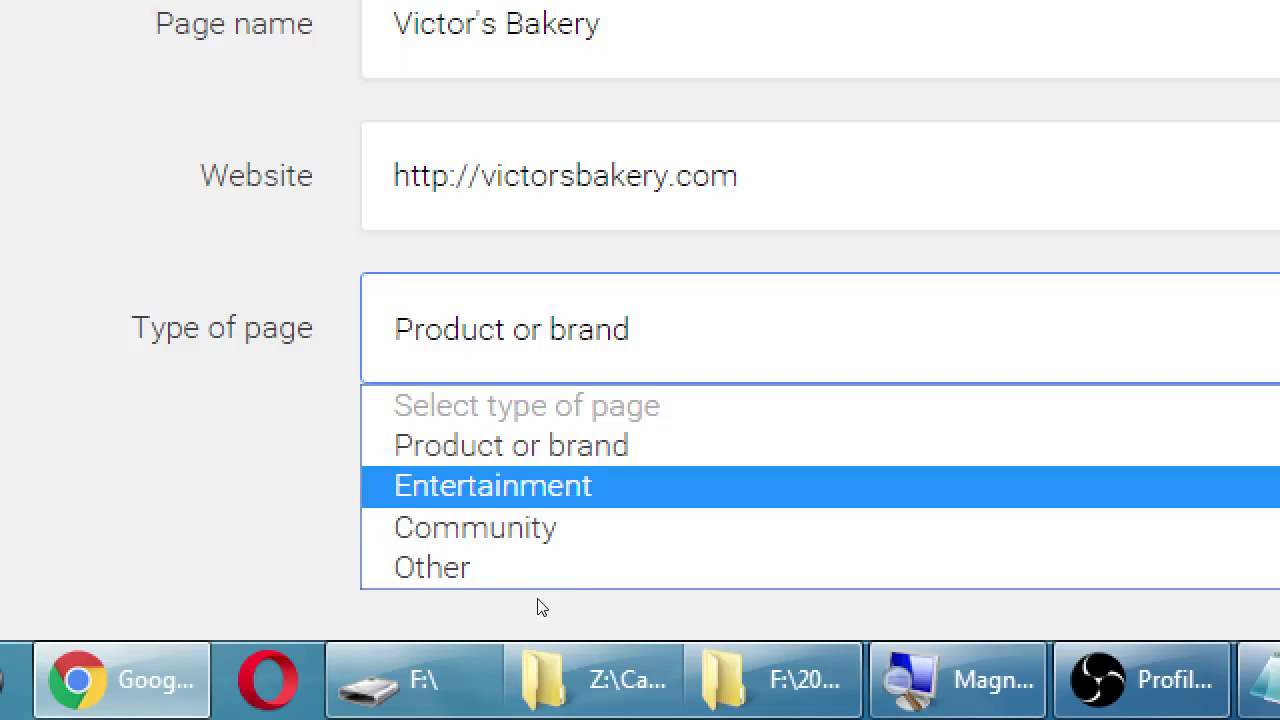
pyautogui.press('Down')
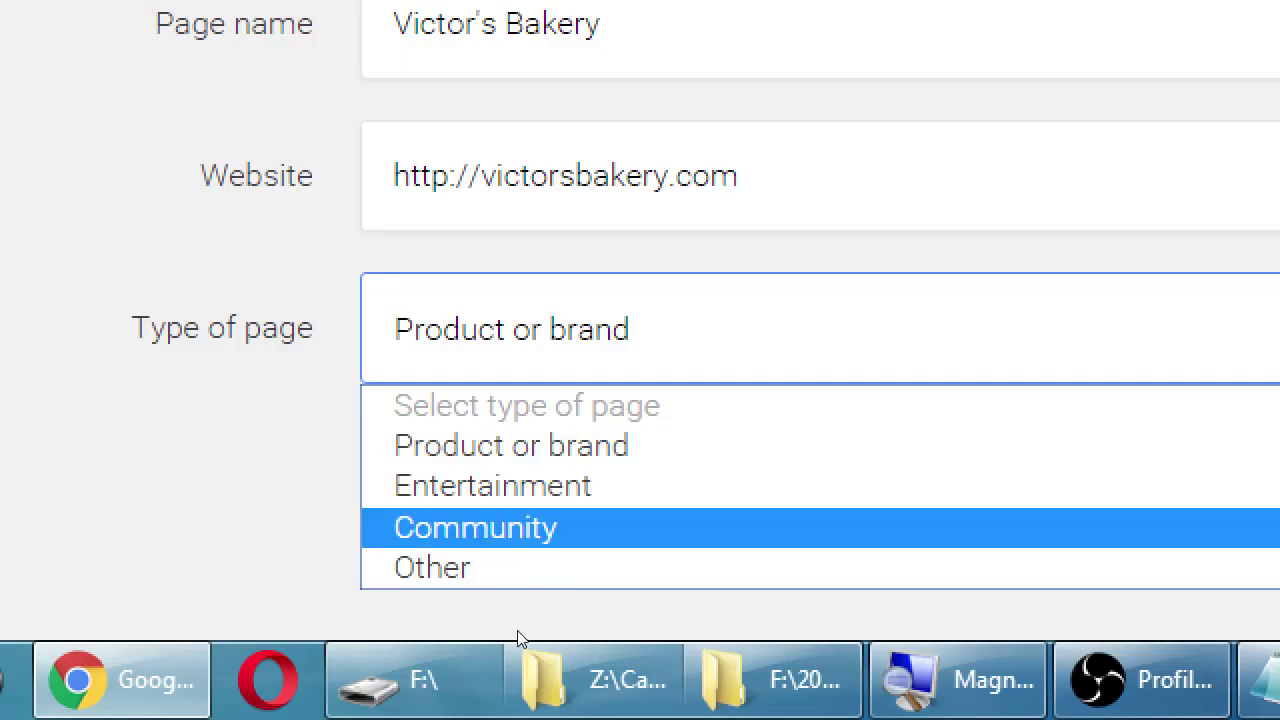
pyautogui.press('Down')
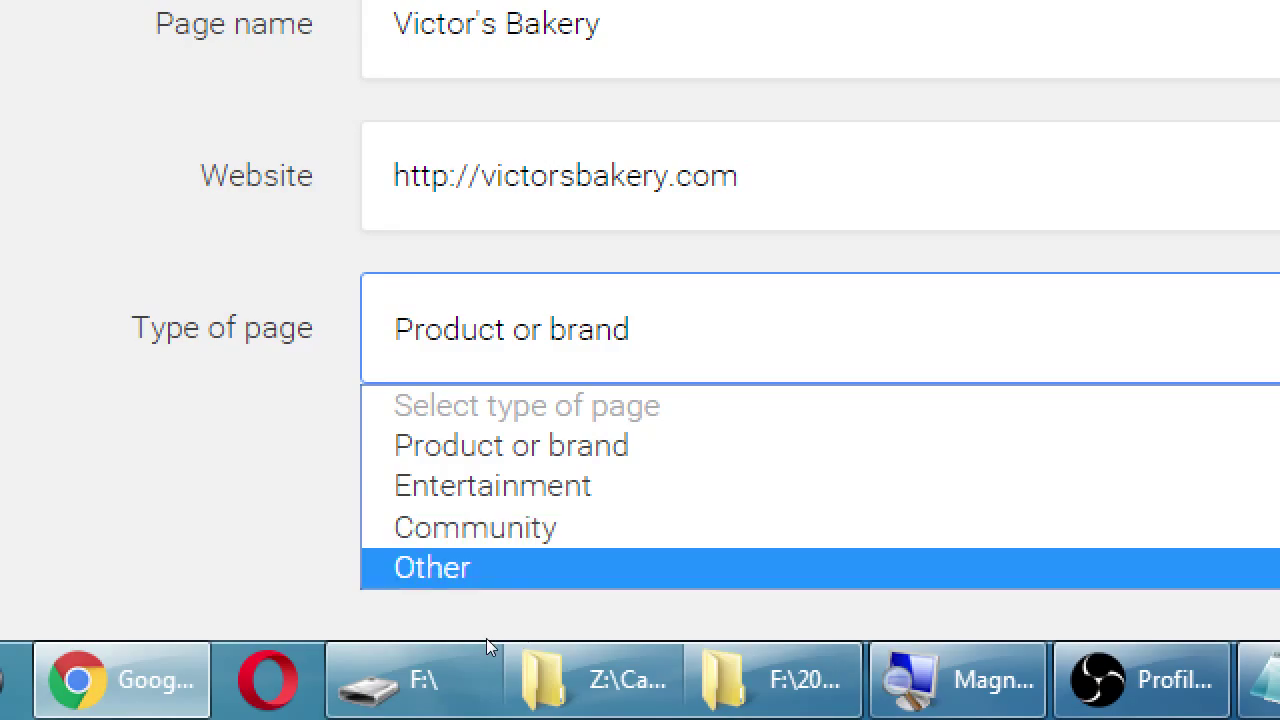
pyautogui.press('Up')
pyautogui.press('Up')
pyautogui.press('Up')
pyautogui.press('Down')
pyautogui.press('Up')
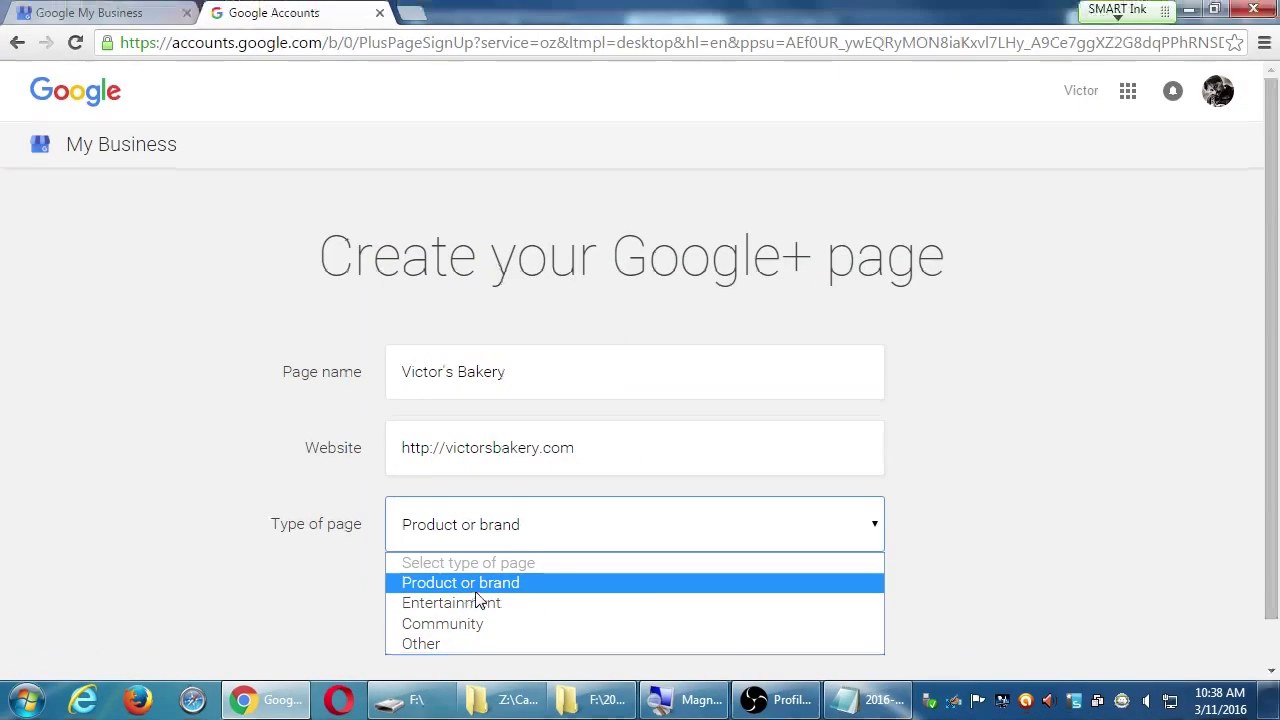
pyautogui.press('Return')
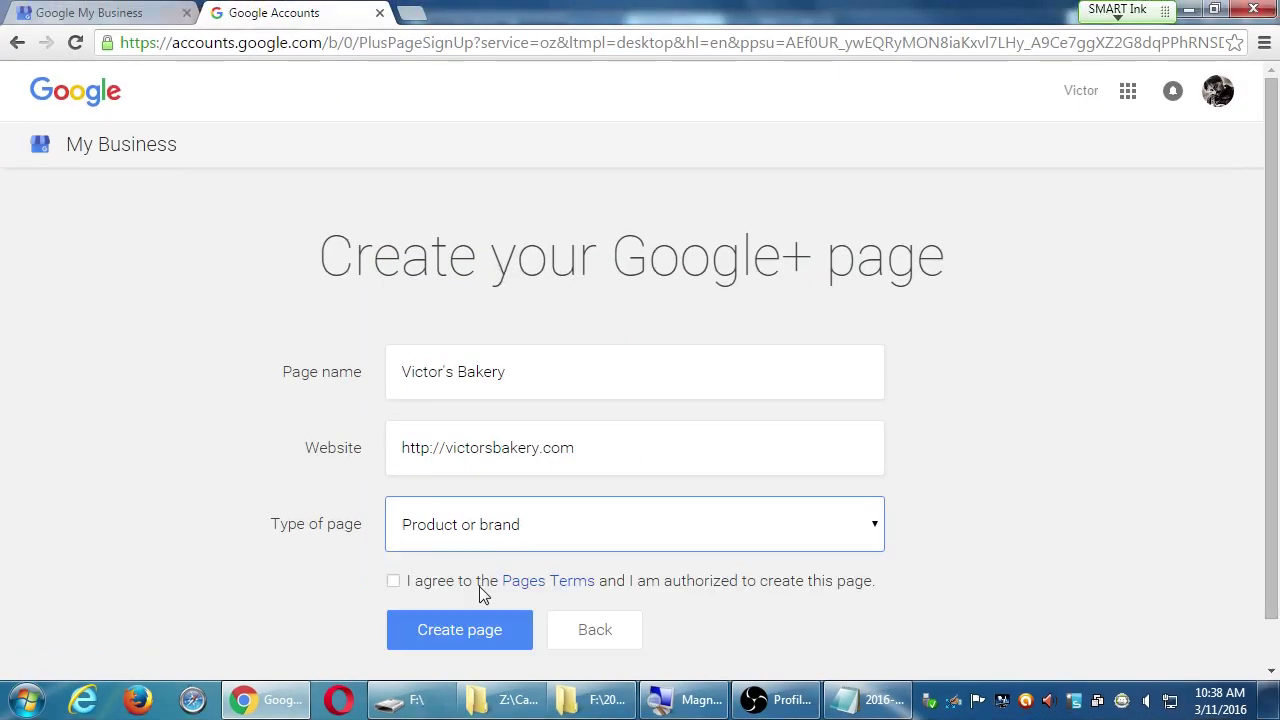
# - Open the Pages Terms, skim the Google+ Pages Additional Terms of Service, and close them again
pyautogui.click(553, 583)
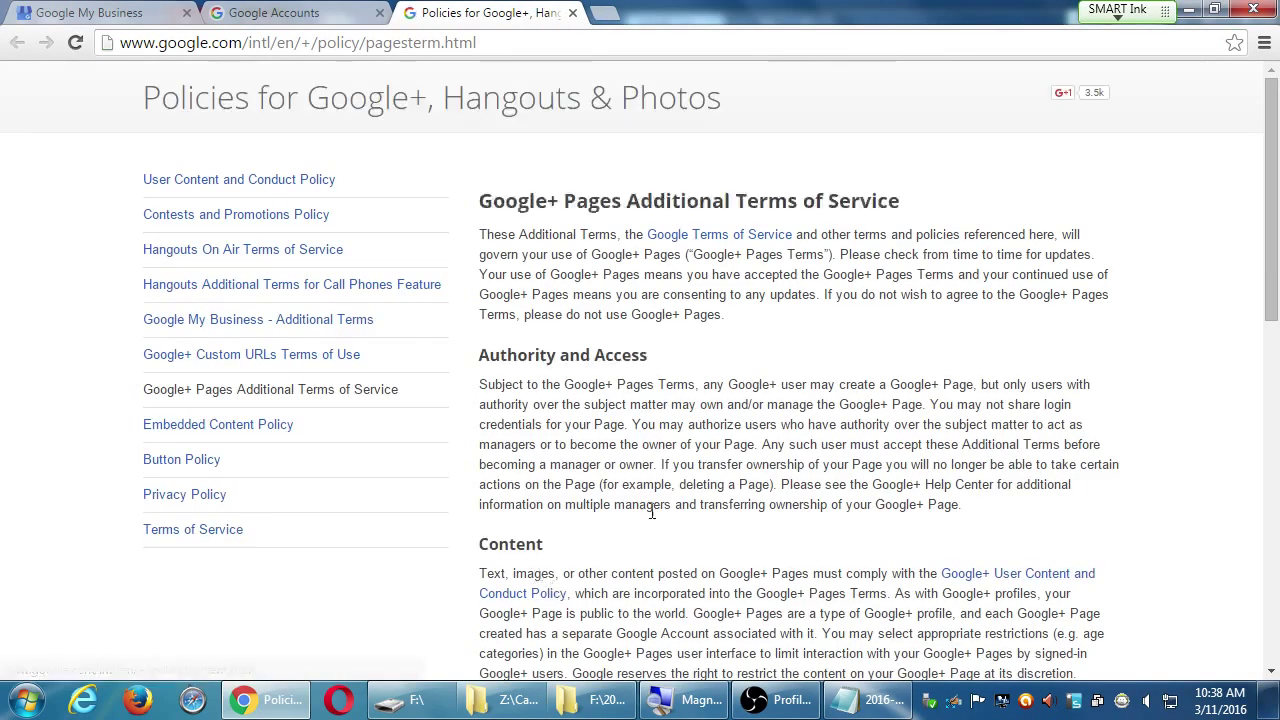
pyautogui.scroll(-10, 620, 540)
pyautogui.scroll(10, 657, 537)
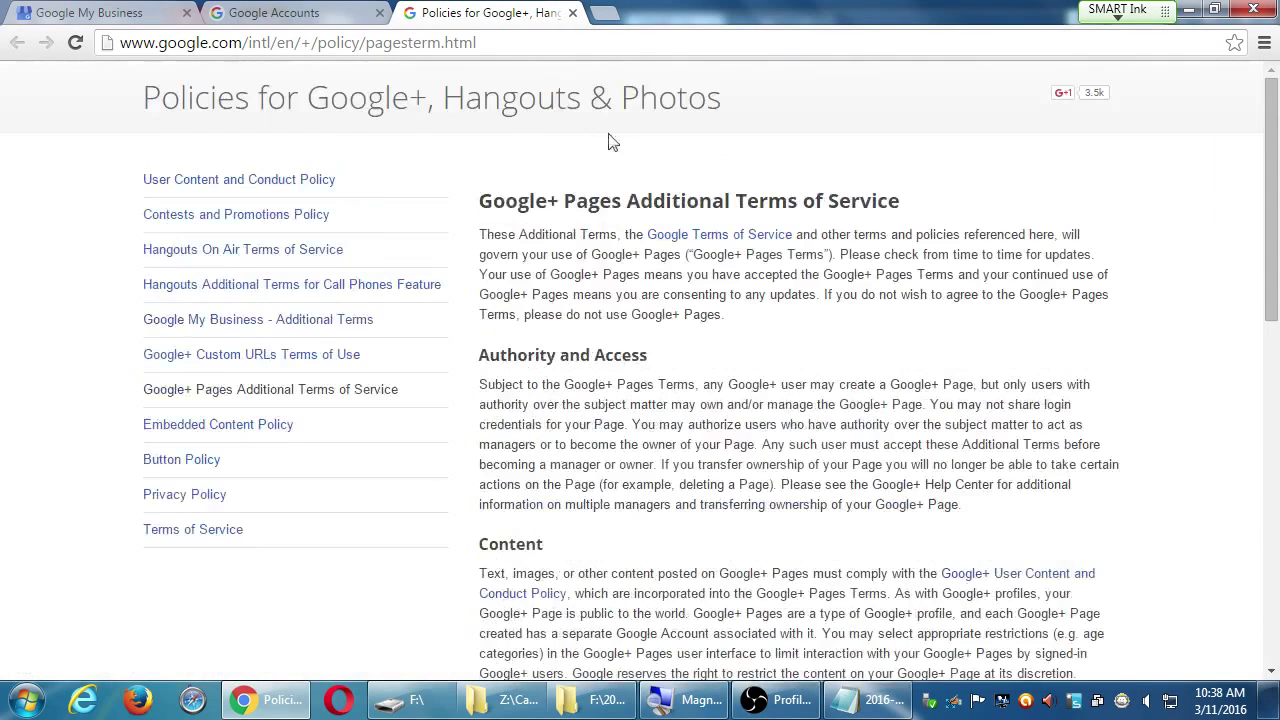
pyautogui.click(572, 13)
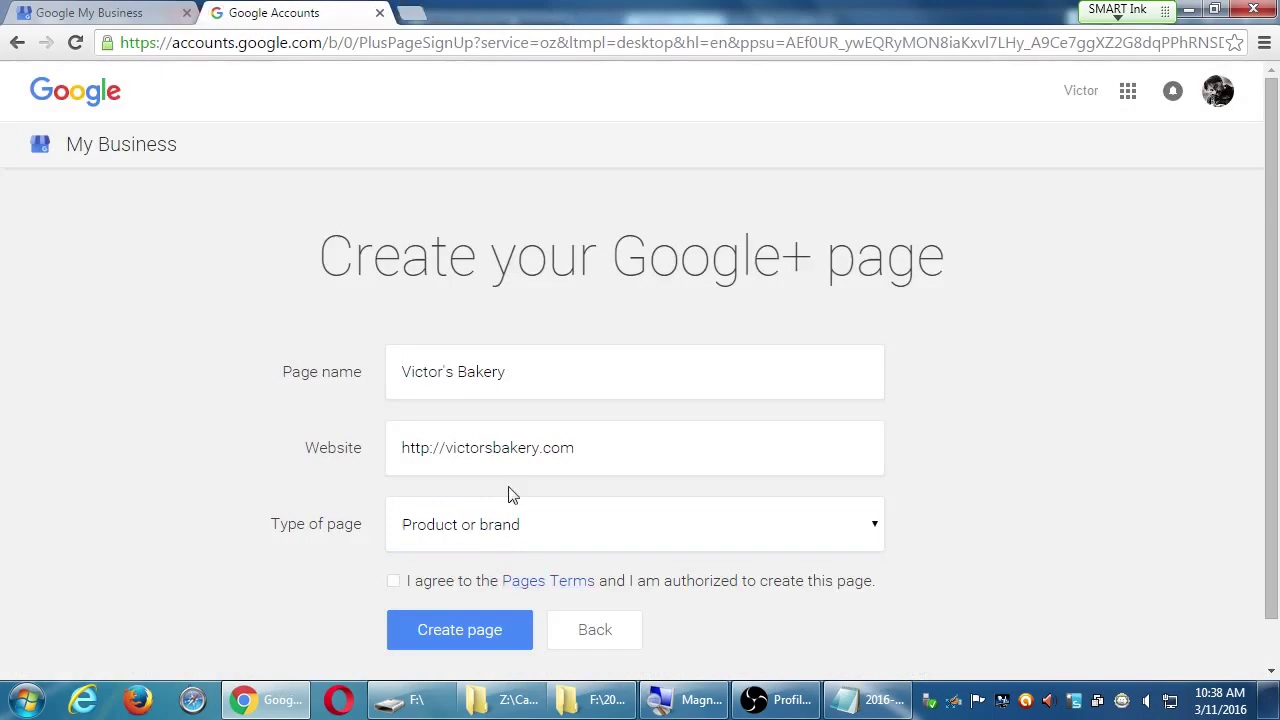
# - Accept the Pages Terms and submit the form to create the Google+ page
pyautogui.click(394, 583)
pyautogui.click(490, 627)
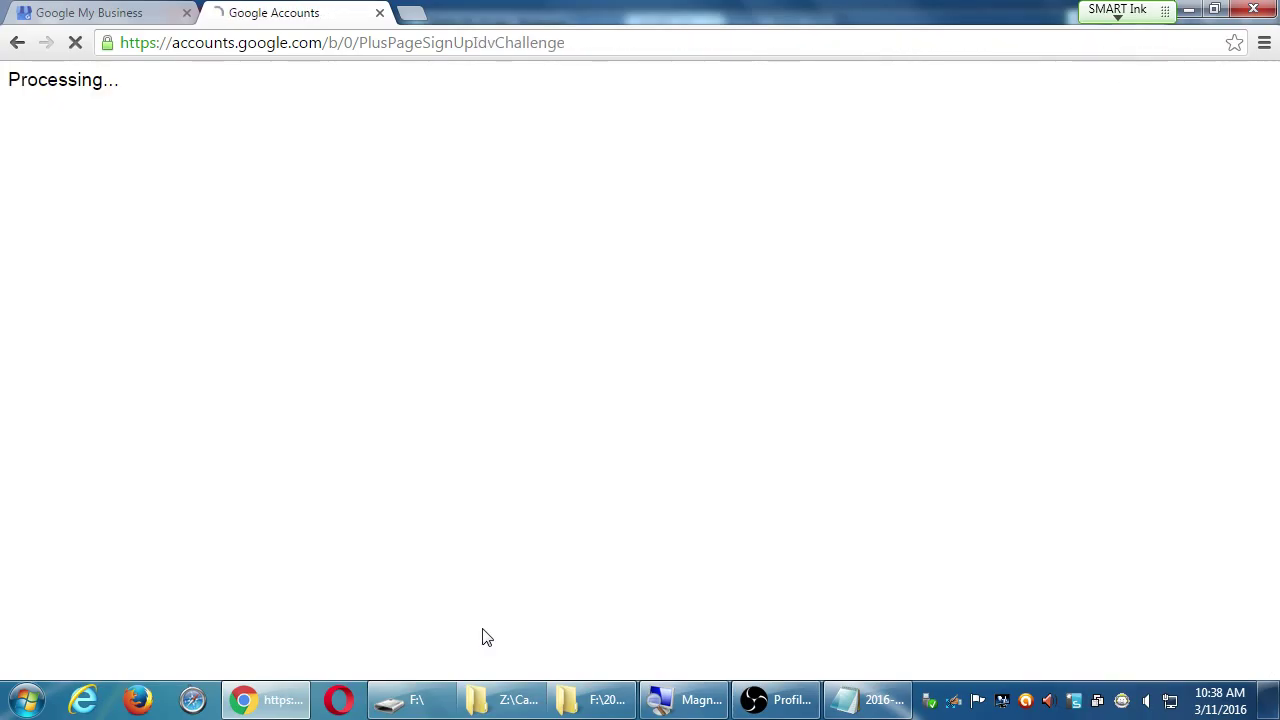
pyautogui.scroll(-1, 1023, 480)
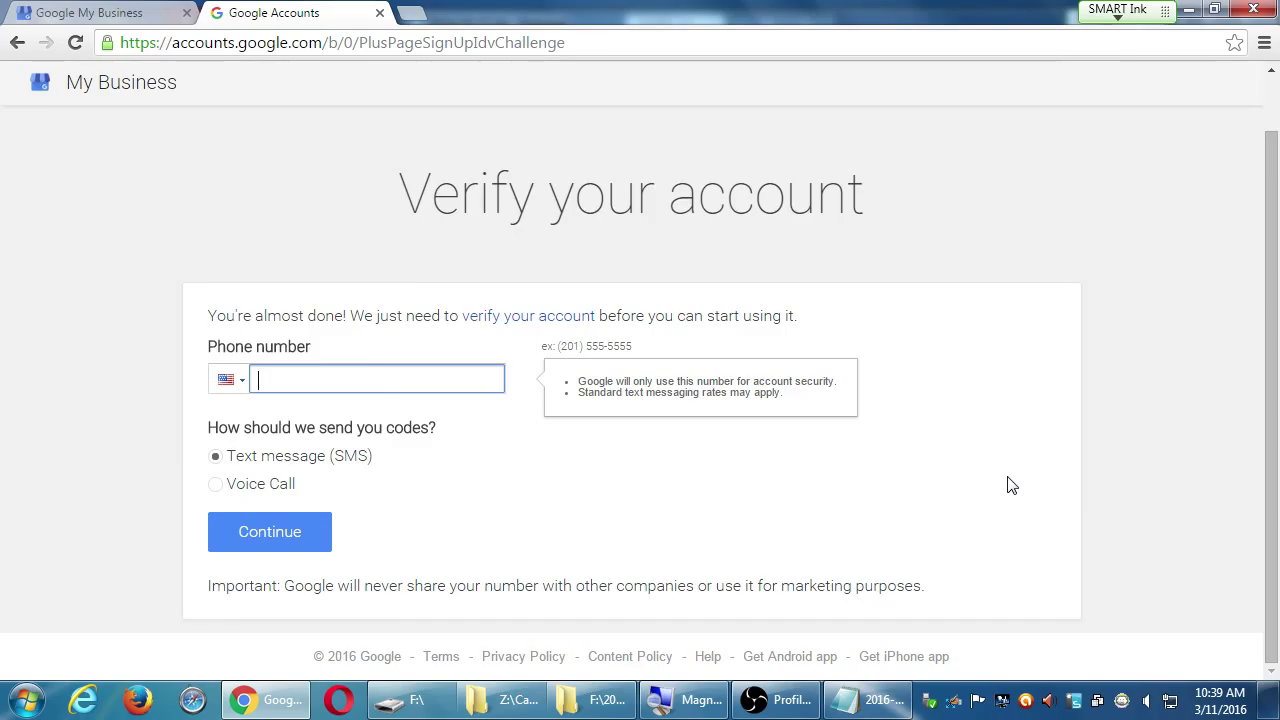
# - Bring the Google My Business overview back to full size and look through its brand pages and locations
pyautogui.press('super+Down')
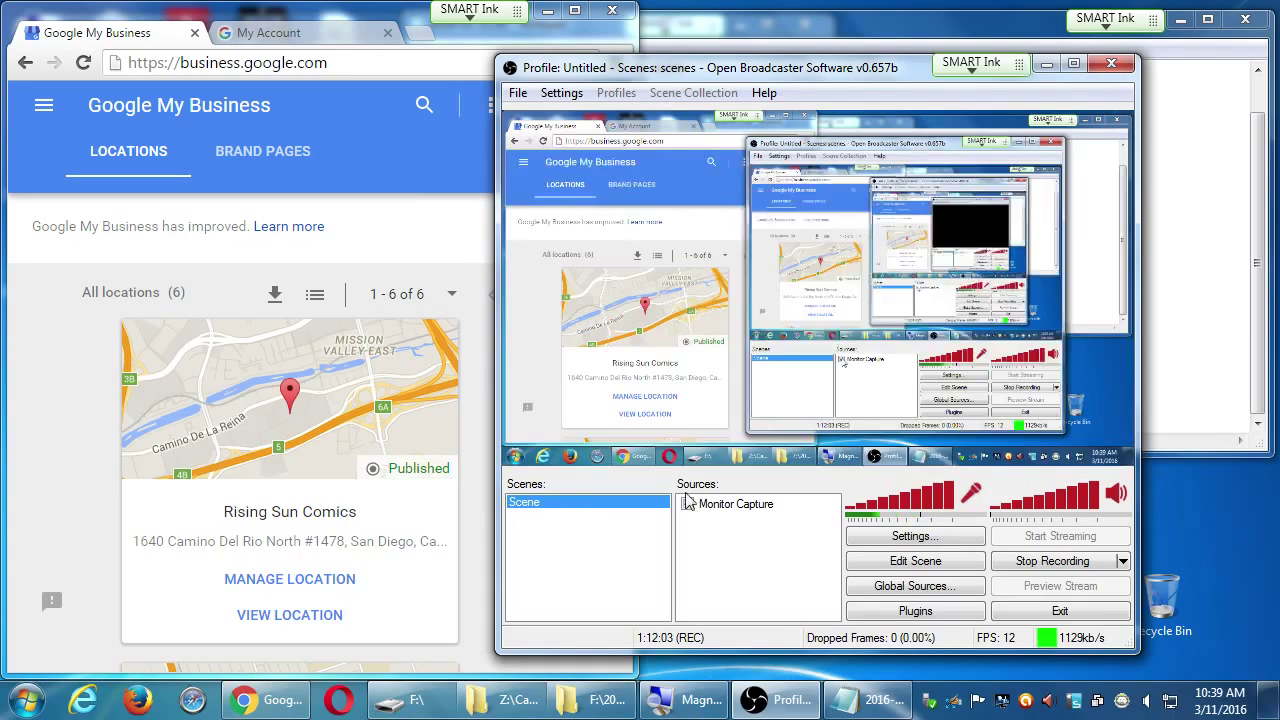
pyautogui.click(603, 47)
pyautogui.click(575, 10)
pyautogui.click(272, 153)
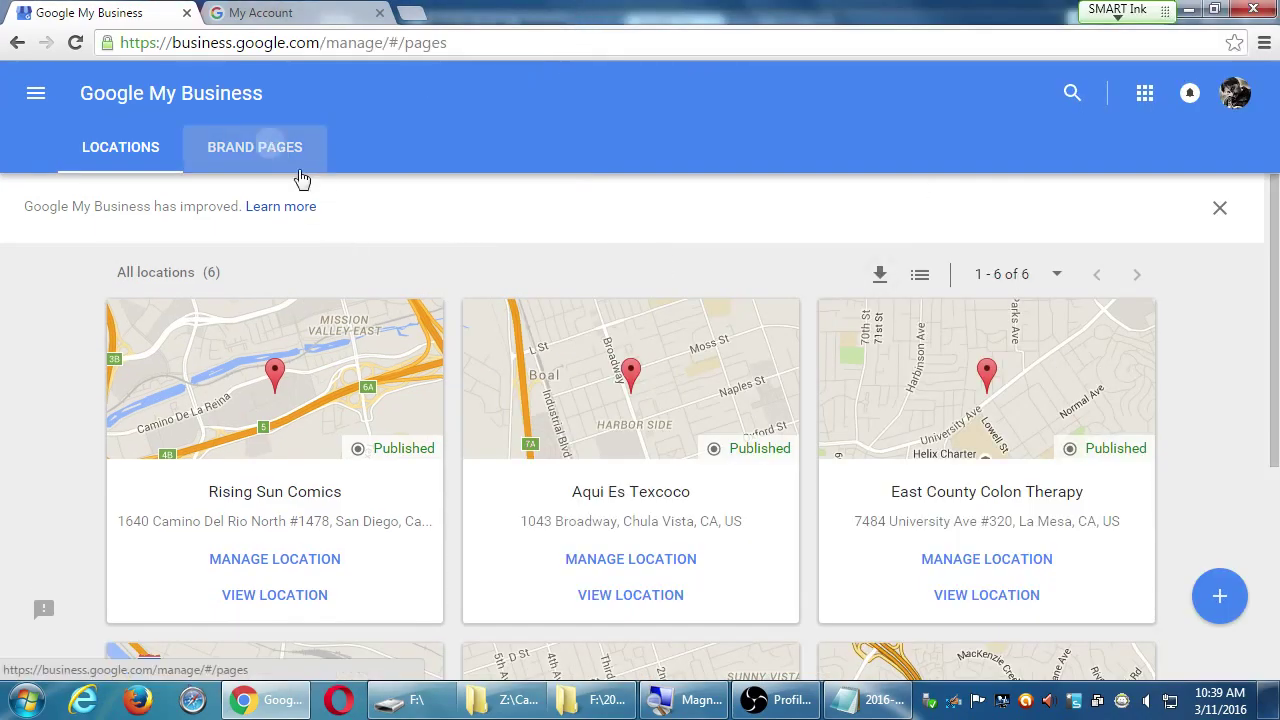
pyautogui.scroll(-3, 679, 443)
pyautogui.scroll(-3, 679, 443)
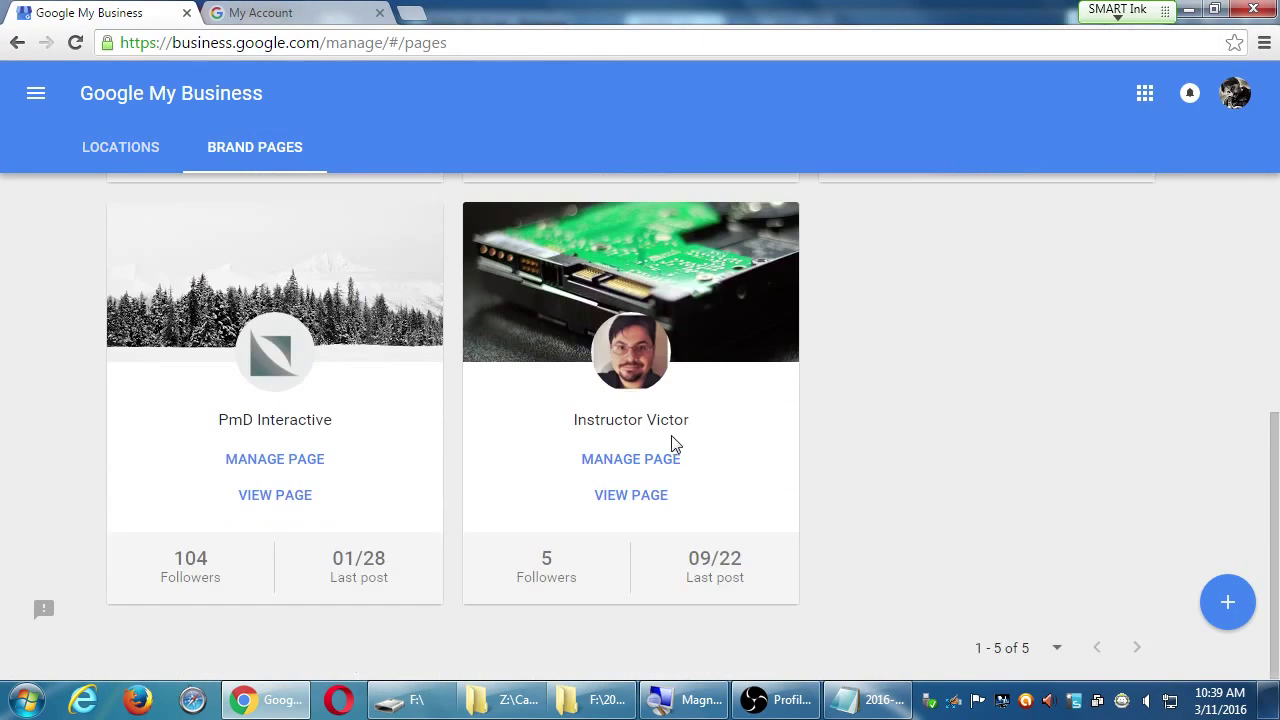
pyautogui.scroll(5, 670, 438)
pyautogui.scroll(-3, 397, 363)
pyautogui.scroll(5, 380, 343)
pyautogui.scroll(-4, 603, 486)
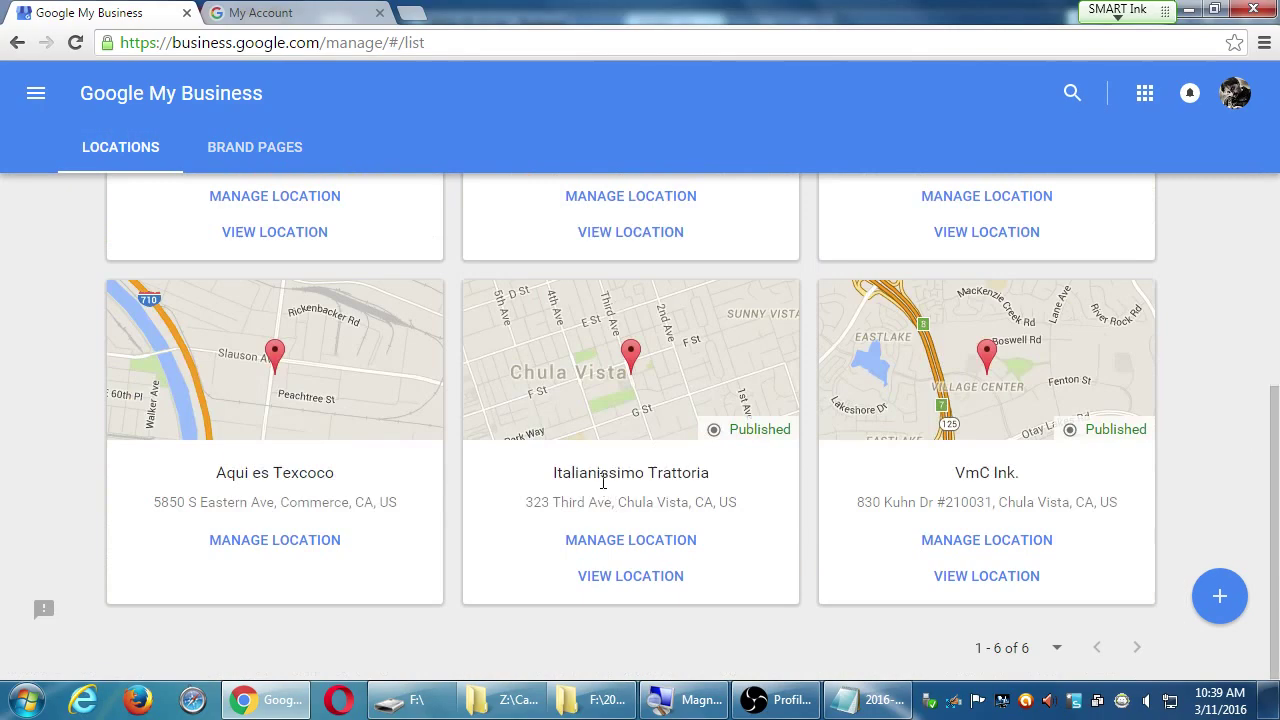
# - Open the VmC Ink. location's dashboard and look through its profile header, insights, YouTube, AdWords Express, reviews and Google+ sections
pyautogui.click(977, 577)
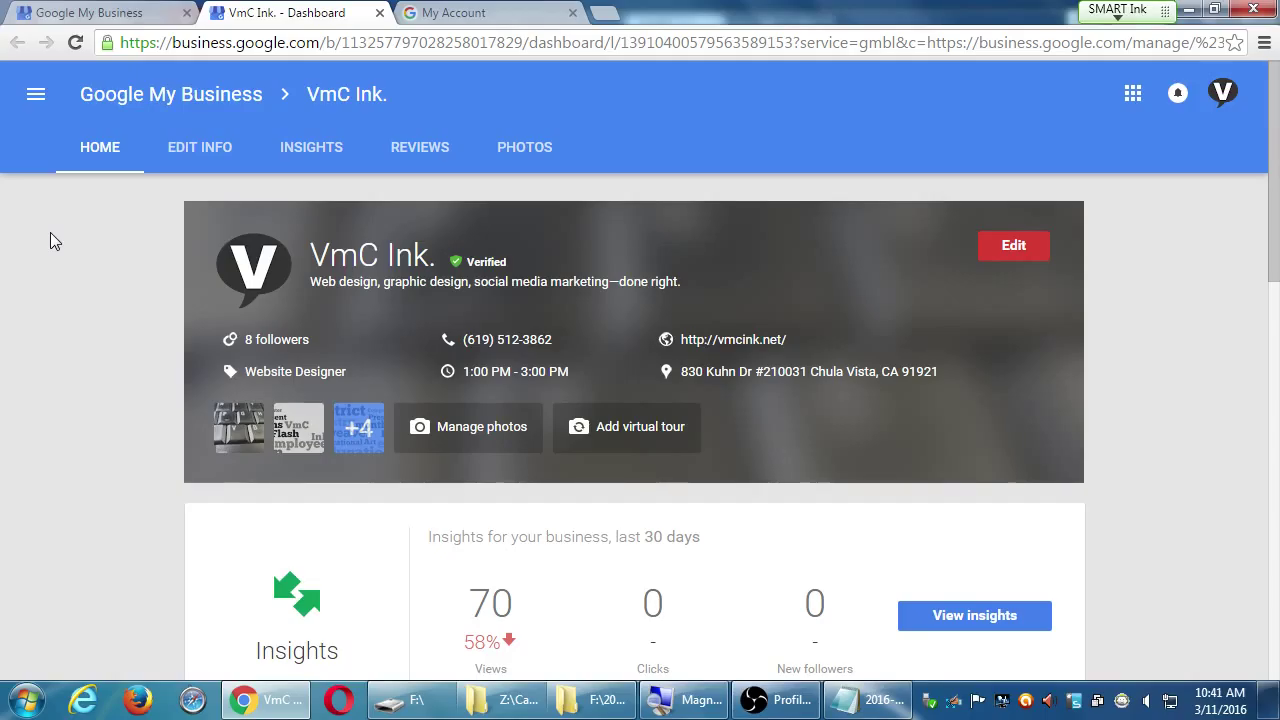
pyautogui.scroll(-10, 1160, 328)
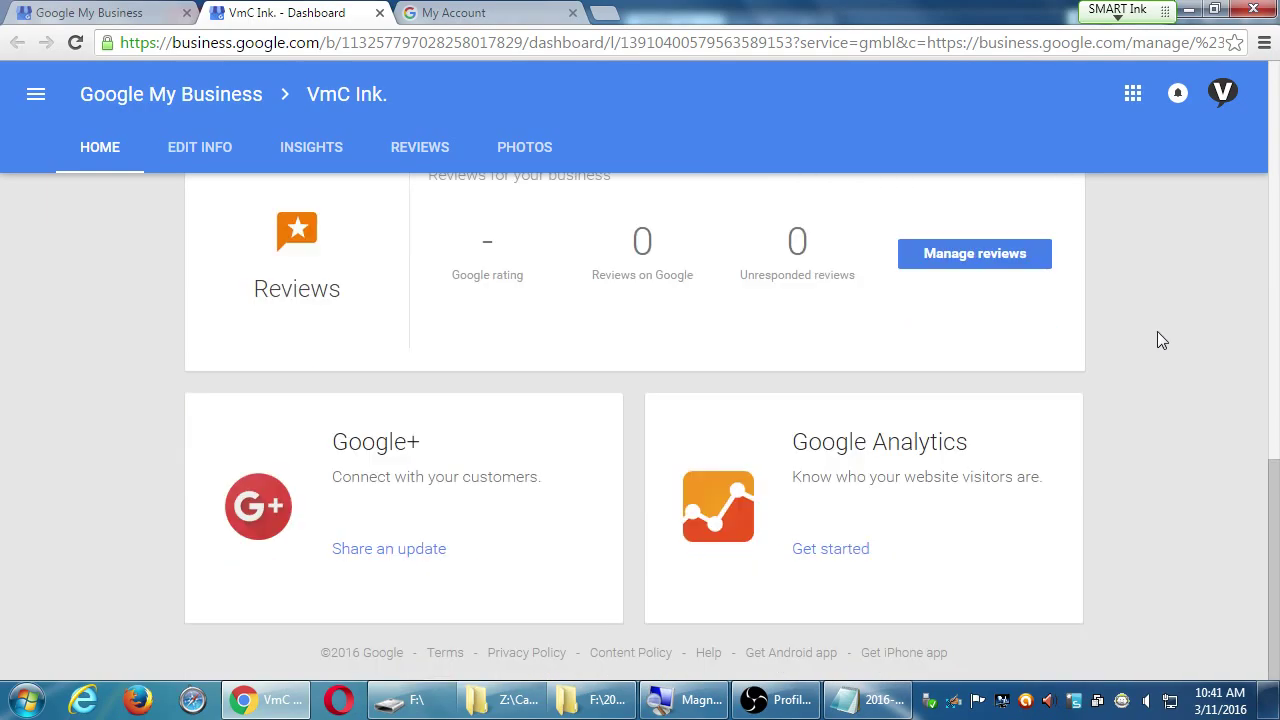
pyautogui.scroll(10, 1157, 335)
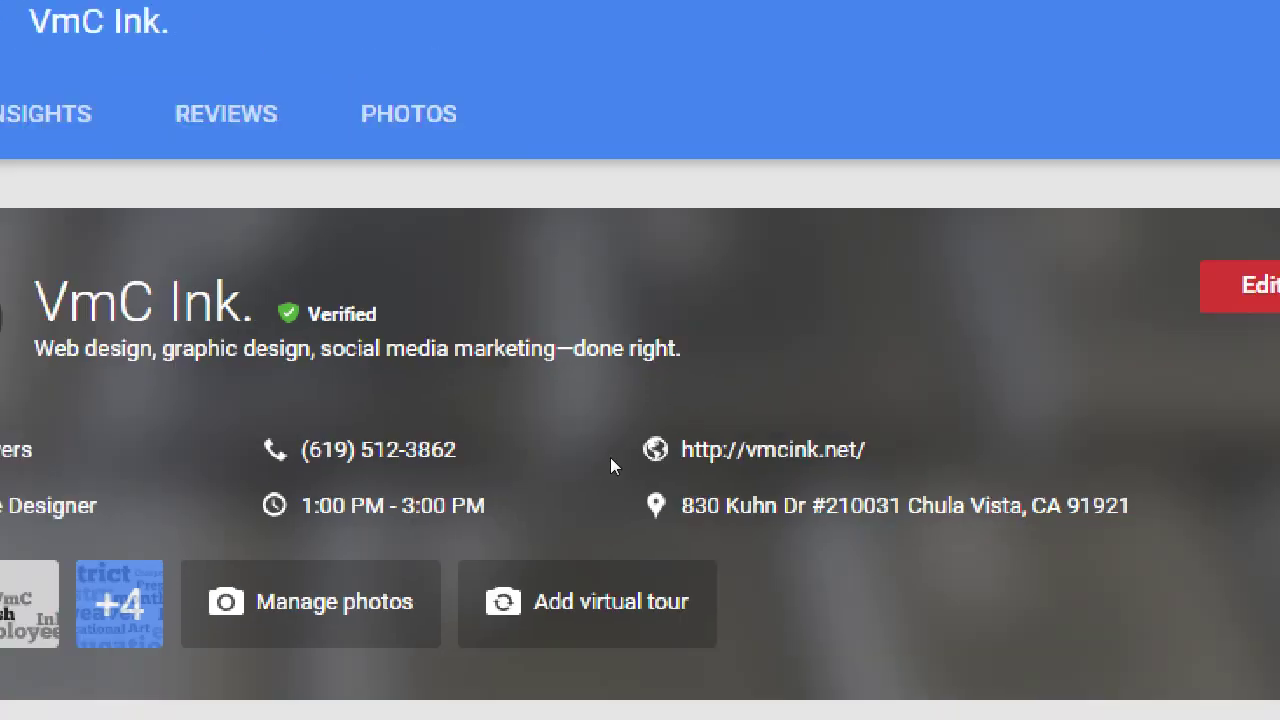
pyautogui.scroll(-9, 118, 390)
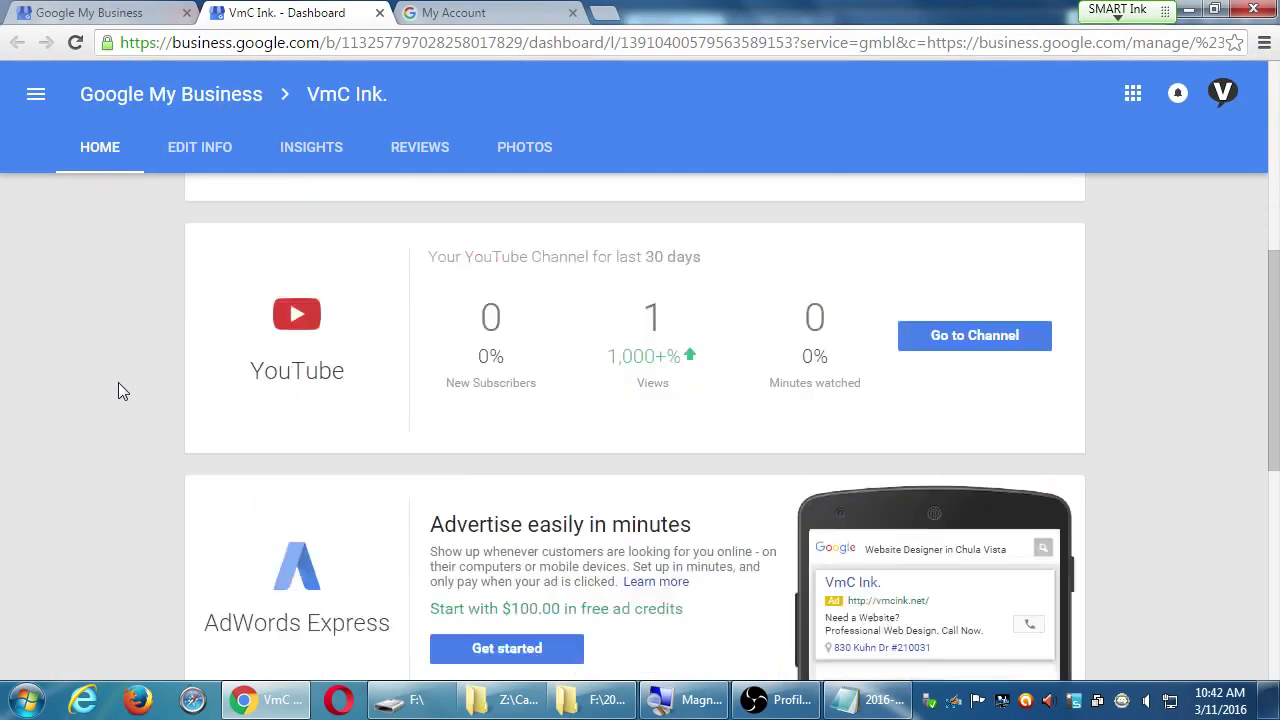
pyautogui.scroll(10, 118, 390)
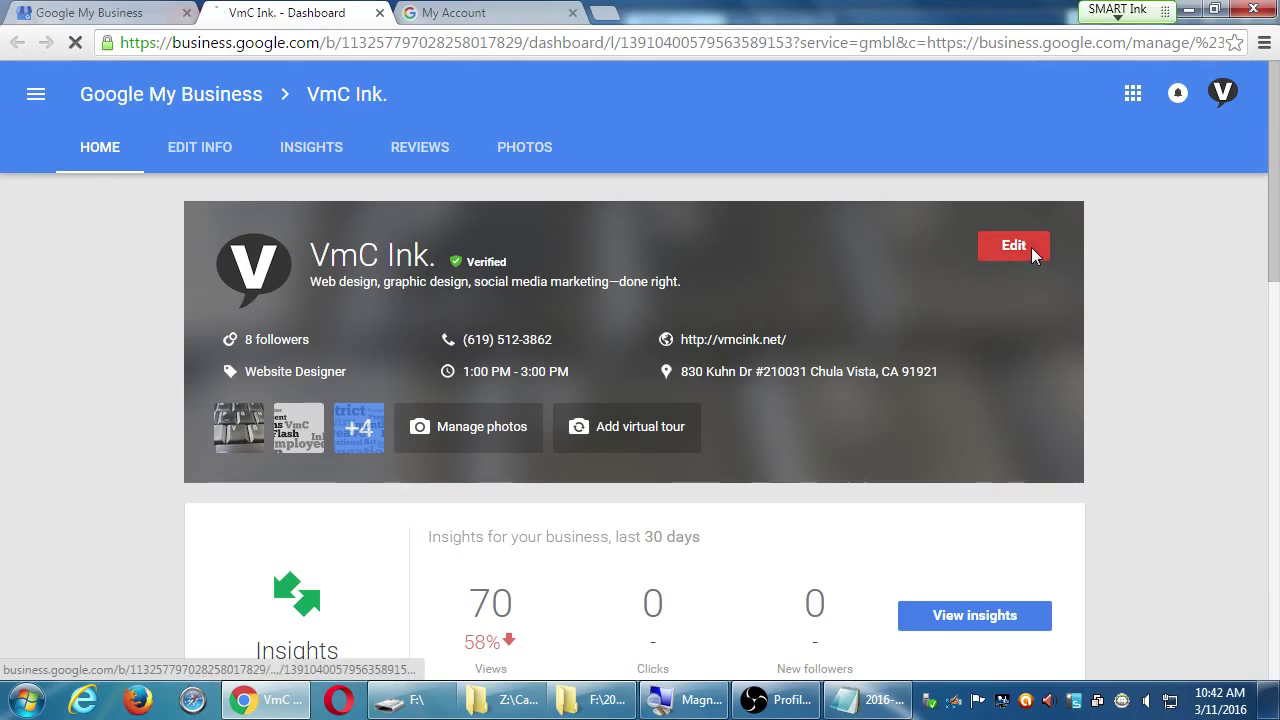
# - Open the business information of VmC Ink. for editing, look through its fields and management links, and return to the dashboard home
pyautogui.click(1031, 247)
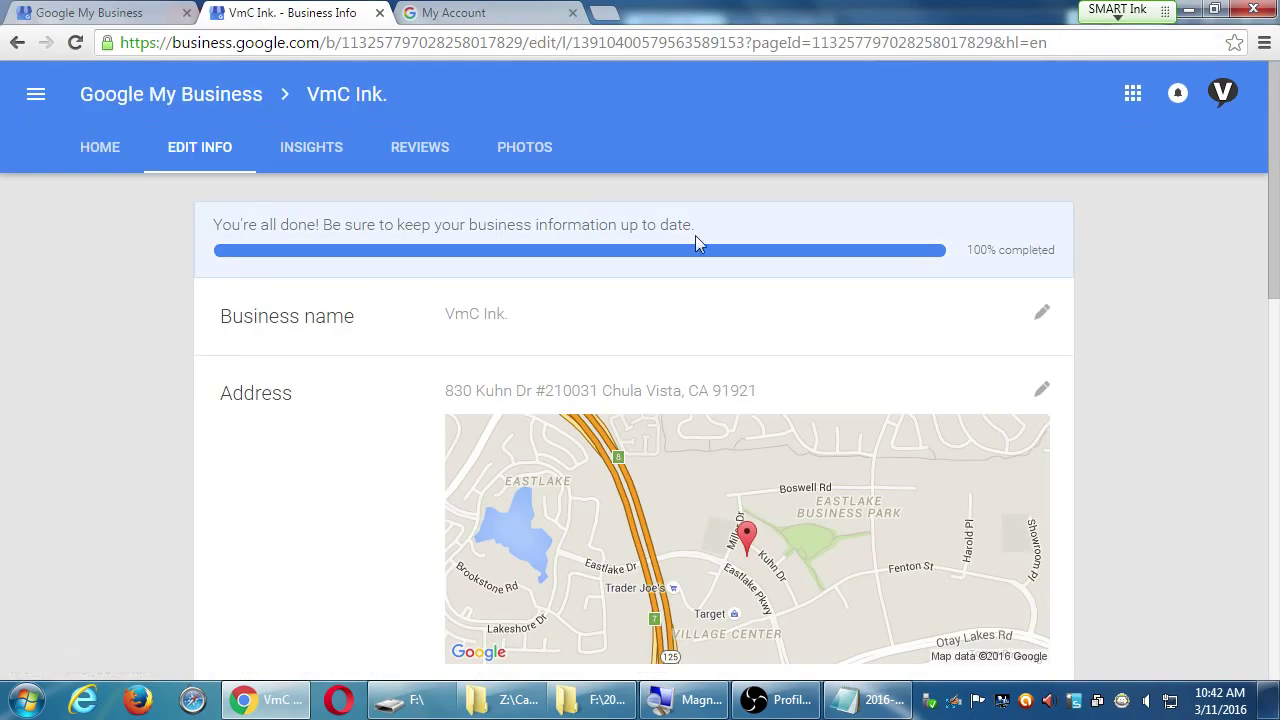
pyautogui.scroll(-8, 190, 312)
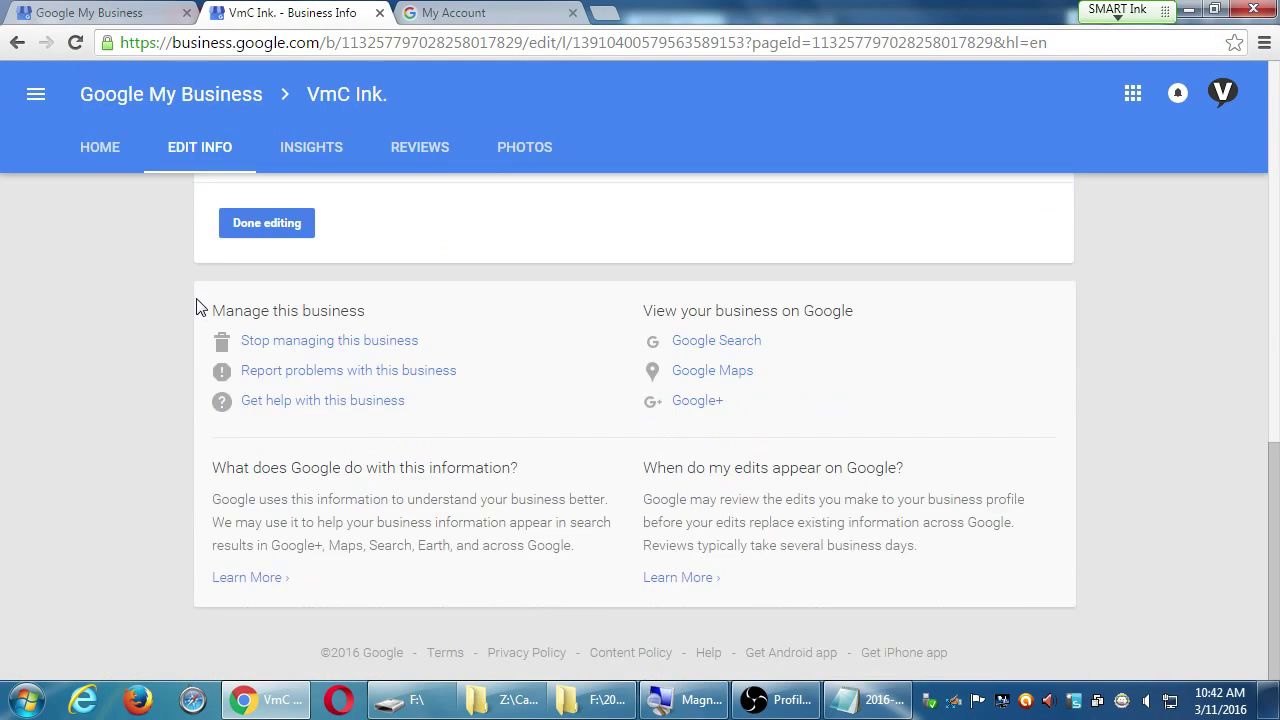
pyautogui.scroll(5, 198, 308)
pyautogui.scroll(3, 200, 308)
pyautogui.click(105, 155)
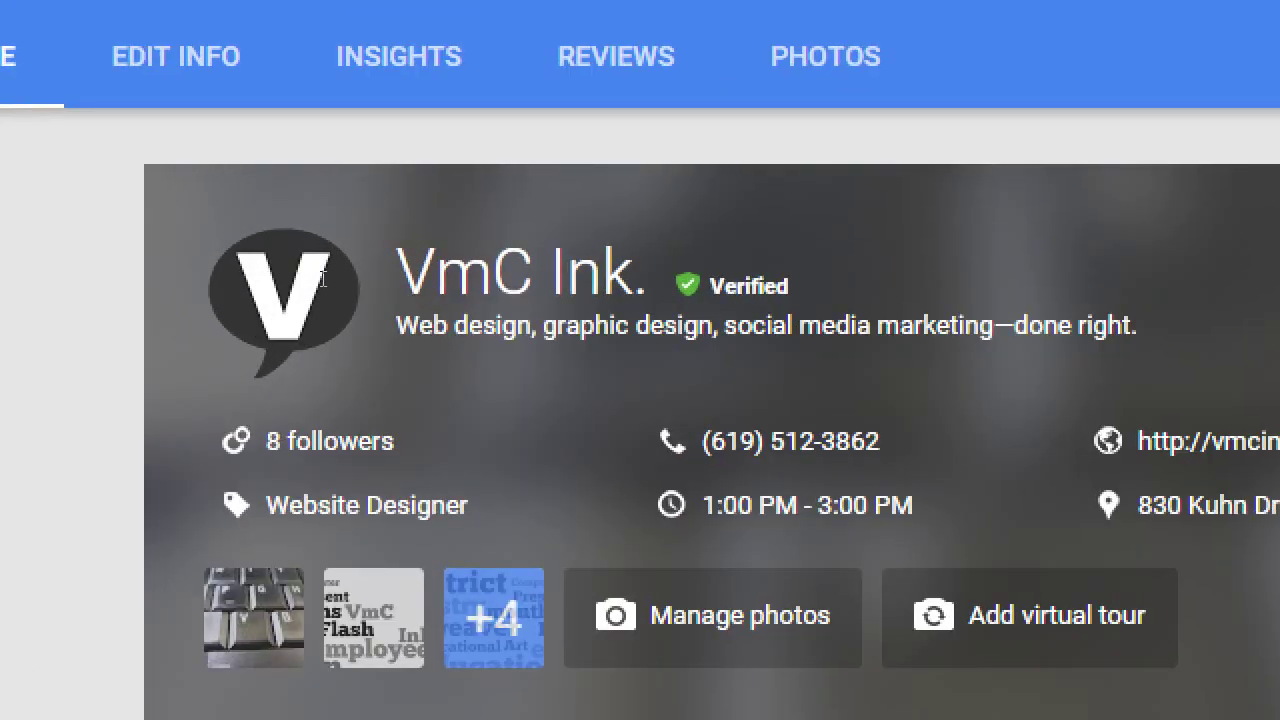
# - Examine the business name, tagline and logo in the dashboard's profile header, including the logo's photo-change option
pyautogui.moveTo(420, 325); pyautogui.dragTo(646, 284)
pyautogui.click(590, 282)
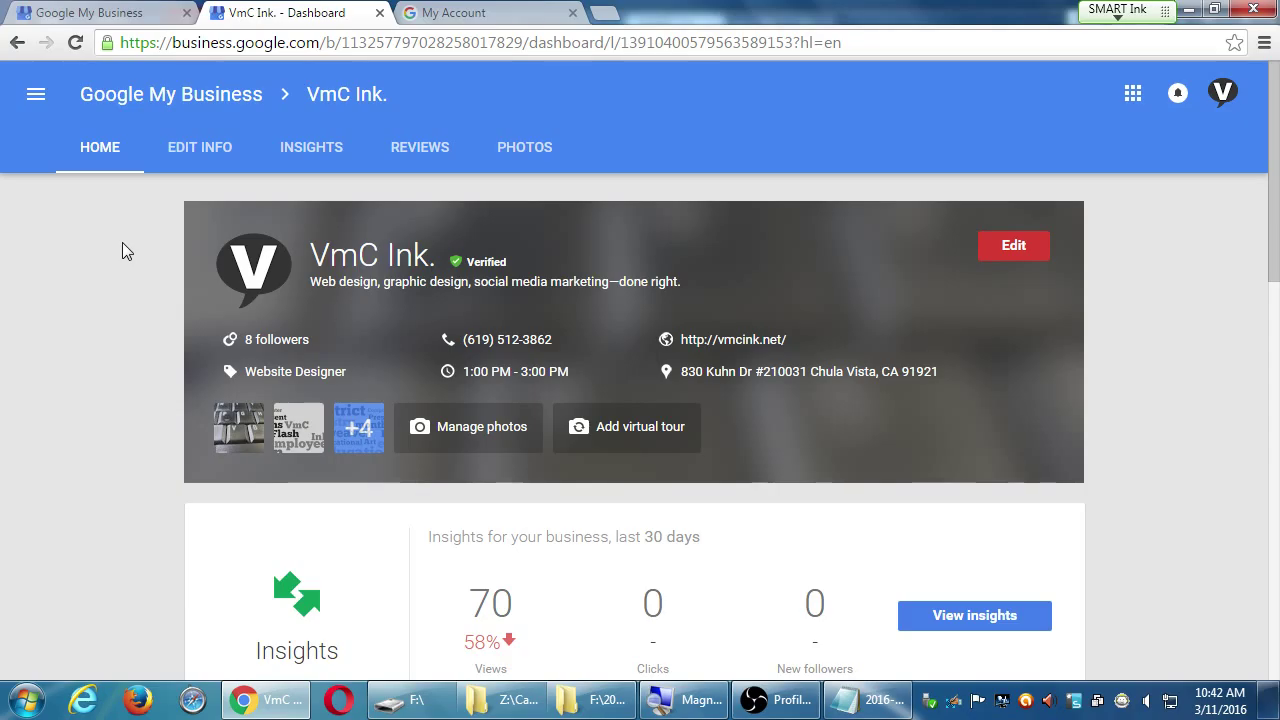
pyautogui.moveTo(256, 272)
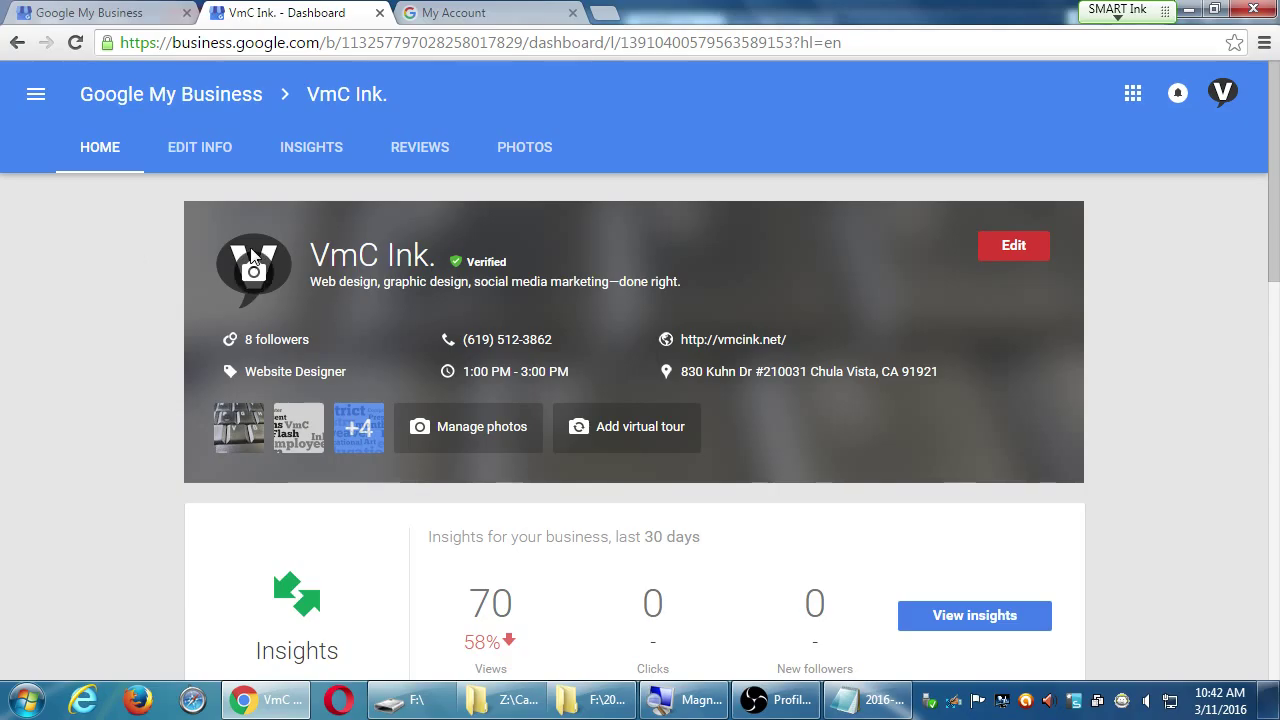